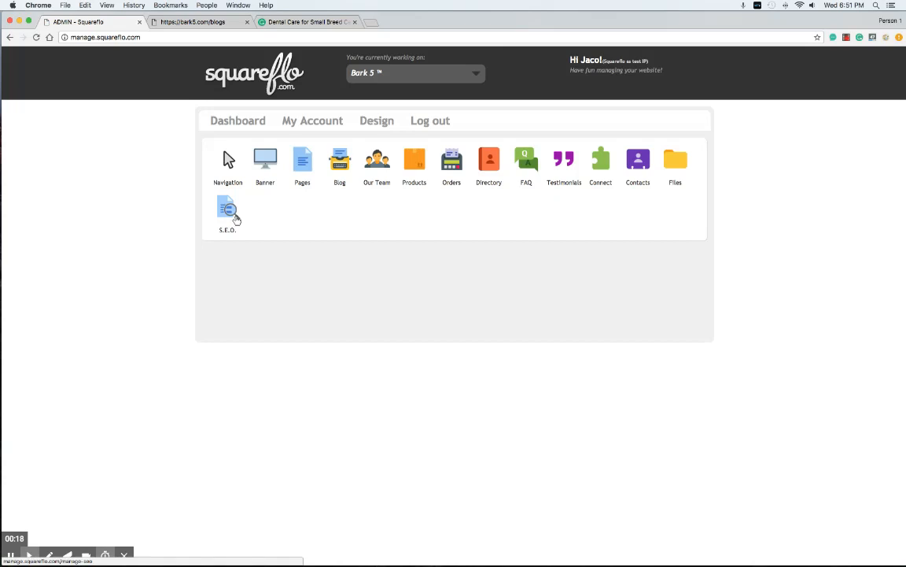
Step: Switch to the live Bark 5 site and look over its blog listing and topics
{"action": "mouse_move", "coordinate": [339, 163]}
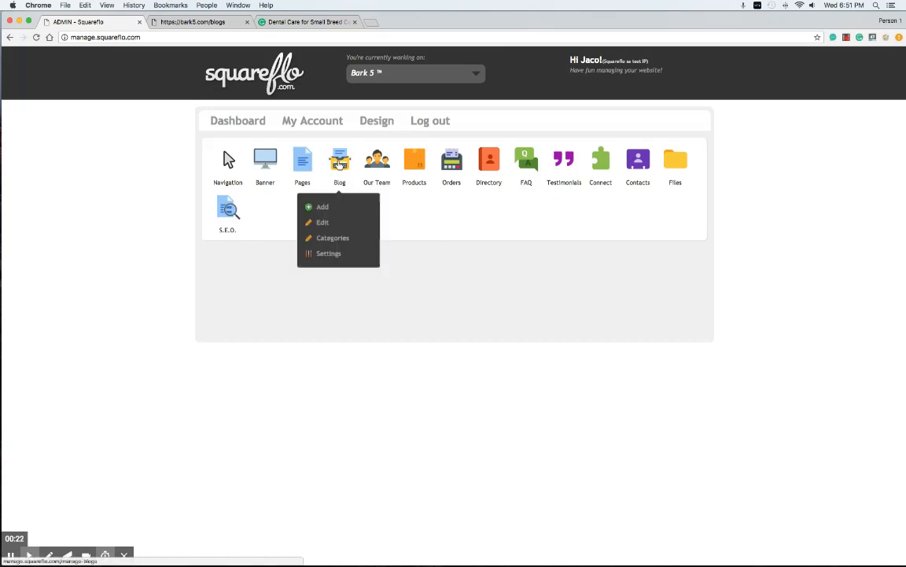
{"action": "left_click", "coordinate": [193, 21]}
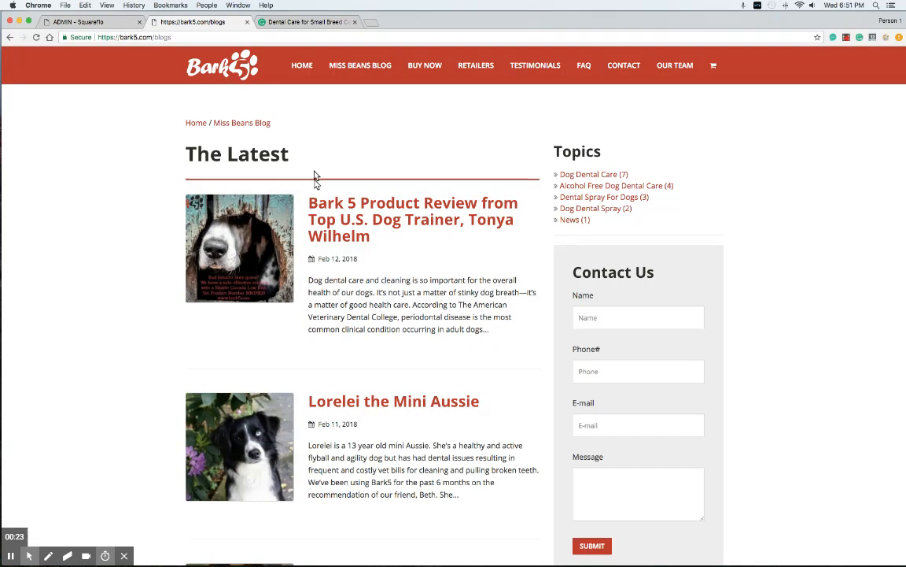
{"action": "scroll", "coordinate": [318, 178], "scroll_direction": "down", "scroll_amount": 7}
{"action": "scroll", "coordinate": [356, 381], "scroll_direction": "up", "scroll_amount": 7}
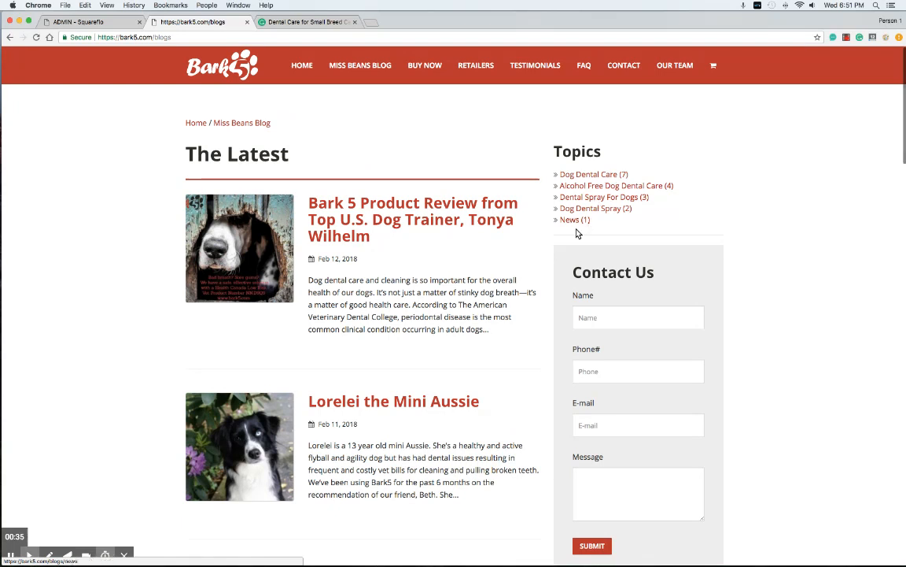
Step: Open the Bark 5 Product Review post, examine its share options, photo and body text, and return to the blog listing
{"action": "left_click", "coordinate": [354, 221]}
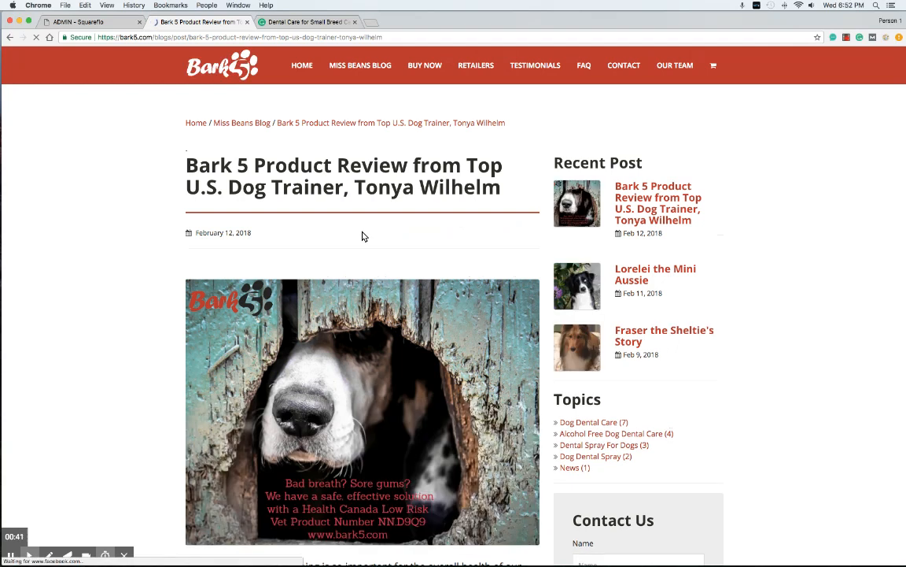
{"action": "scroll", "coordinate": [363, 234], "scroll_direction": "down", "scroll_amount": 1}
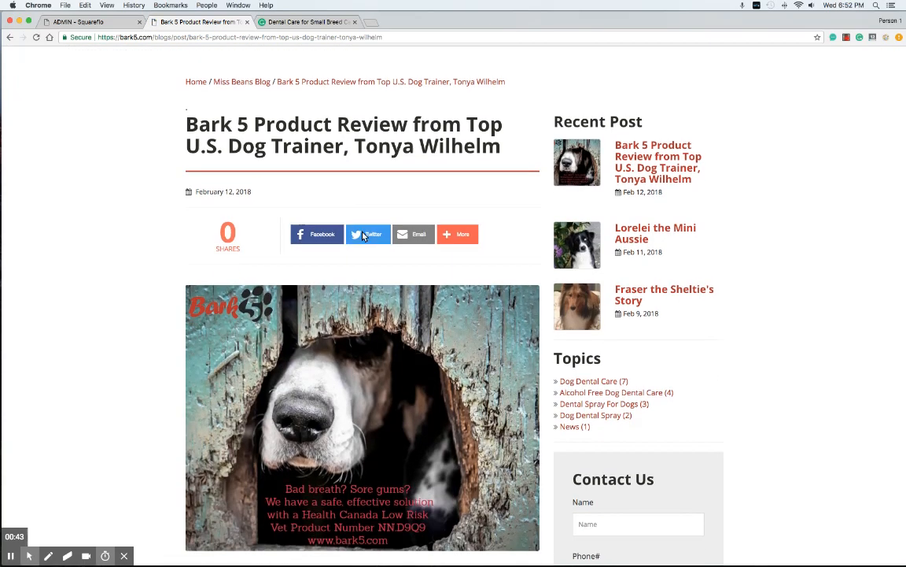
{"action": "mouse_move", "coordinate": [456, 234]}
{"action": "scroll", "coordinate": [307, 287], "scroll_direction": "down", "scroll_amount": 2}
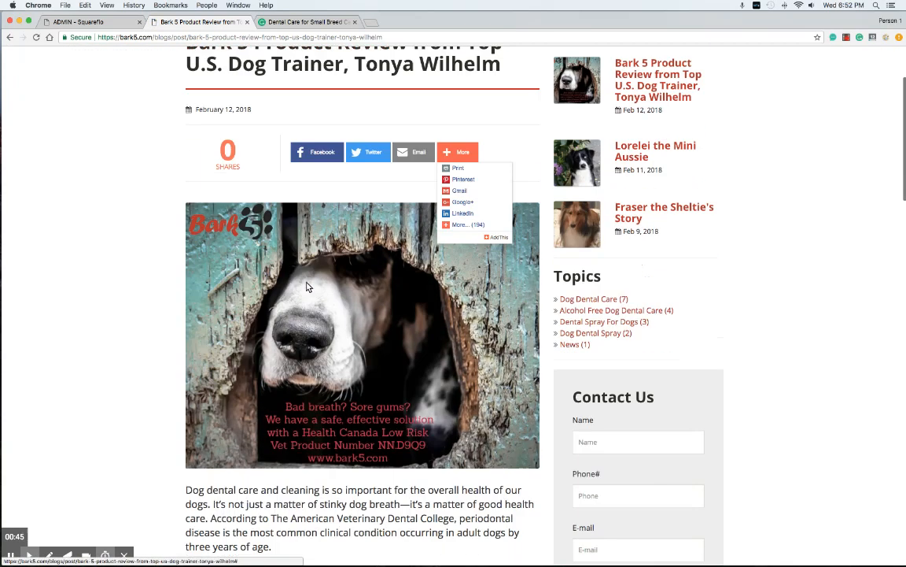
{"action": "scroll", "coordinate": [307, 287], "scroll_direction": "down", "scroll_amount": 10}
{"action": "scroll", "coordinate": [307, 286], "scroll_direction": "down", "scroll_amount": 10}
{"action": "scroll", "coordinate": [344, 346], "scroll_direction": "up", "scroll_amount": 14}
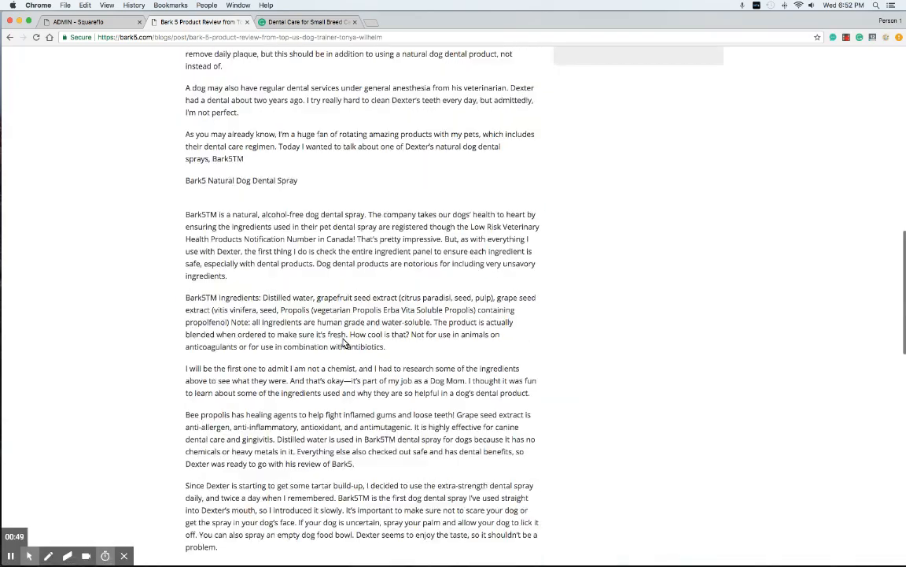
{"action": "scroll", "coordinate": [344, 343], "scroll_direction": "up", "scroll_amount": 15}
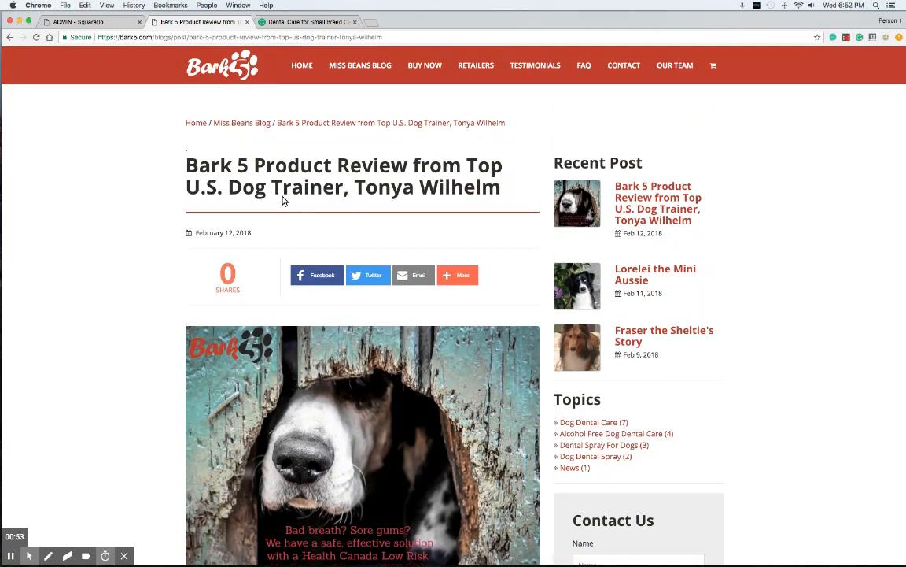
{"action": "left_click", "coordinate": [9, 37]}
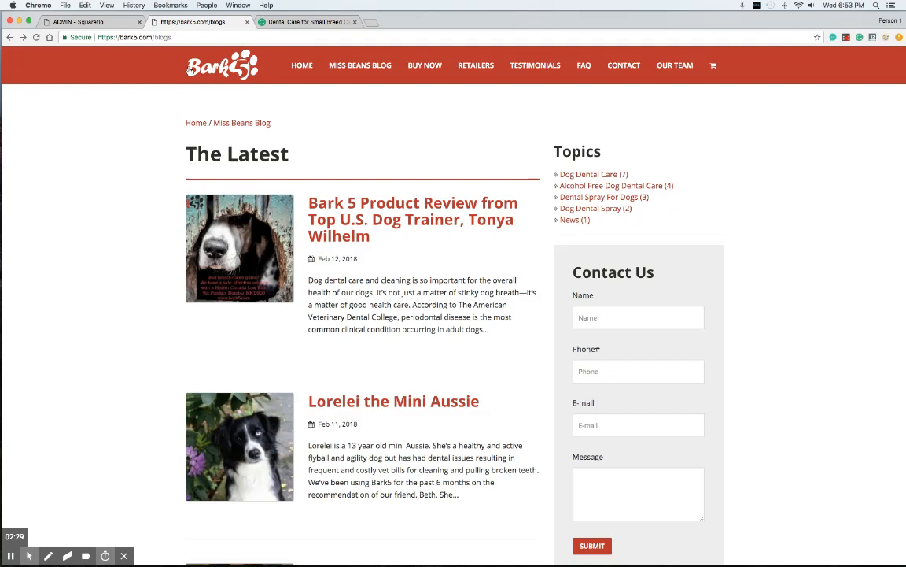
Step: Switch back to the Squareflo admin and open the list of blog posts
{"action": "left_click", "coordinate": [111, 24]}
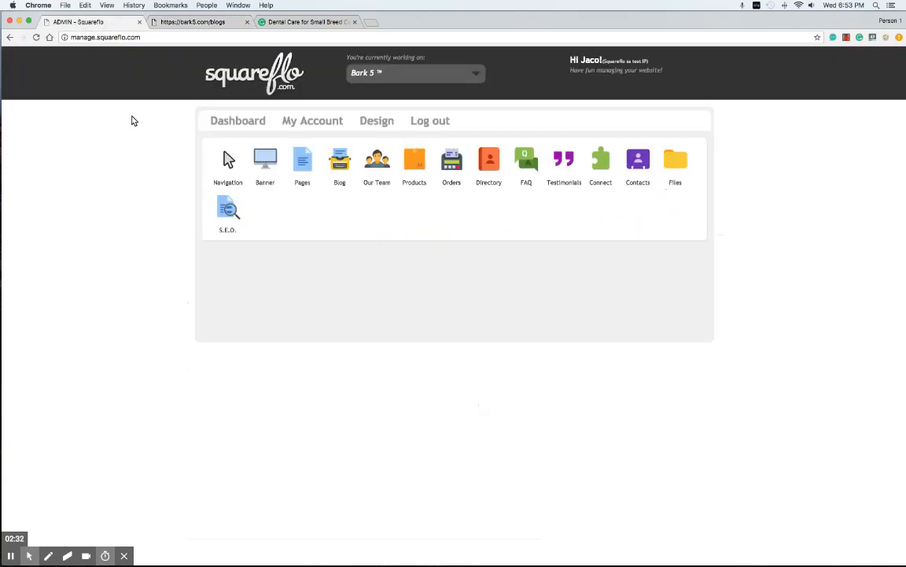
{"action": "left_click", "coordinate": [343, 163]}
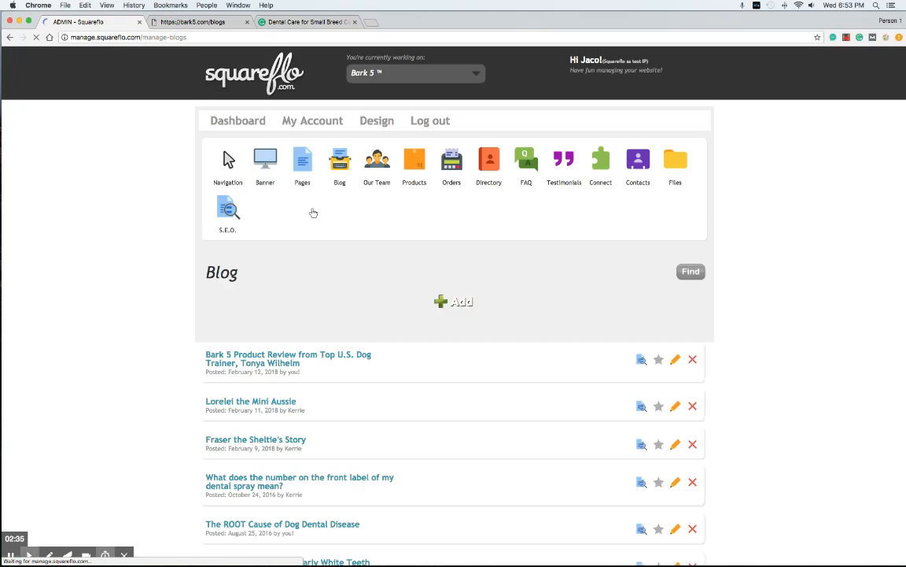
{"action": "mouse_move", "coordinate": [339, 162]}
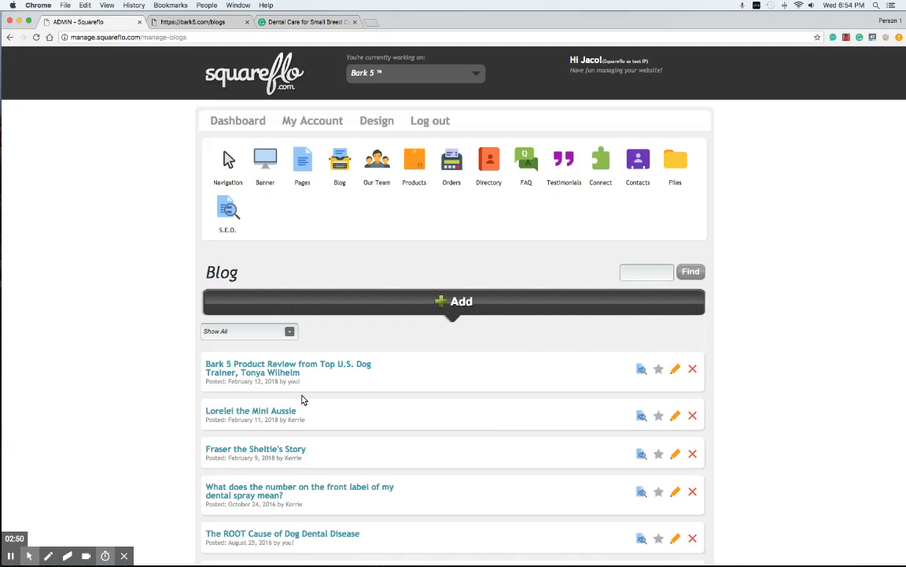
Step: Inspect the SEO meta fields of the Bark 5 Product Review post and close them without saving
{"action": "left_click", "coordinate": [642, 372]}
{"action": "left_click", "coordinate": [399, 225]}
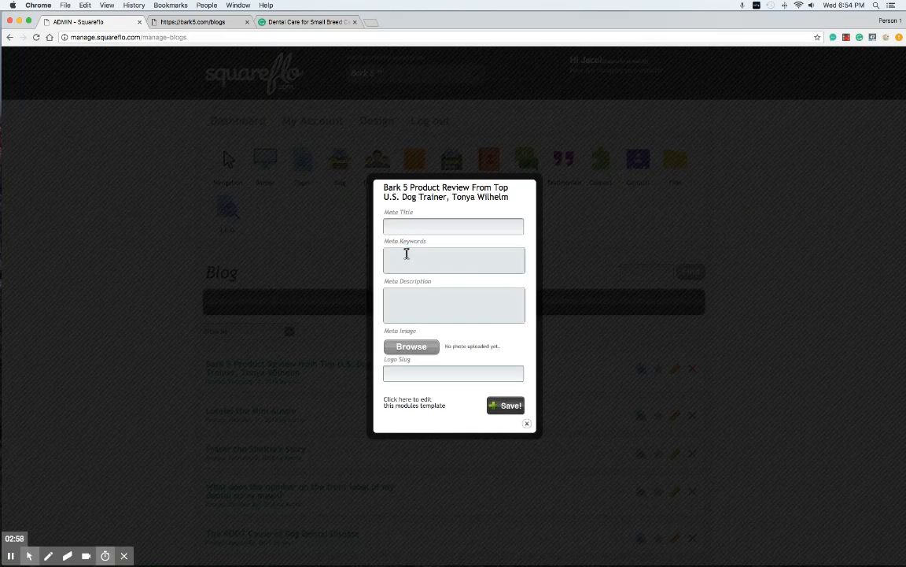
{"action": "left_click", "coordinate": [406, 253]}
{"action": "left_click", "coordinate": [399, 300]}
{"action": "left_click", "coordinate": [527, 423]}
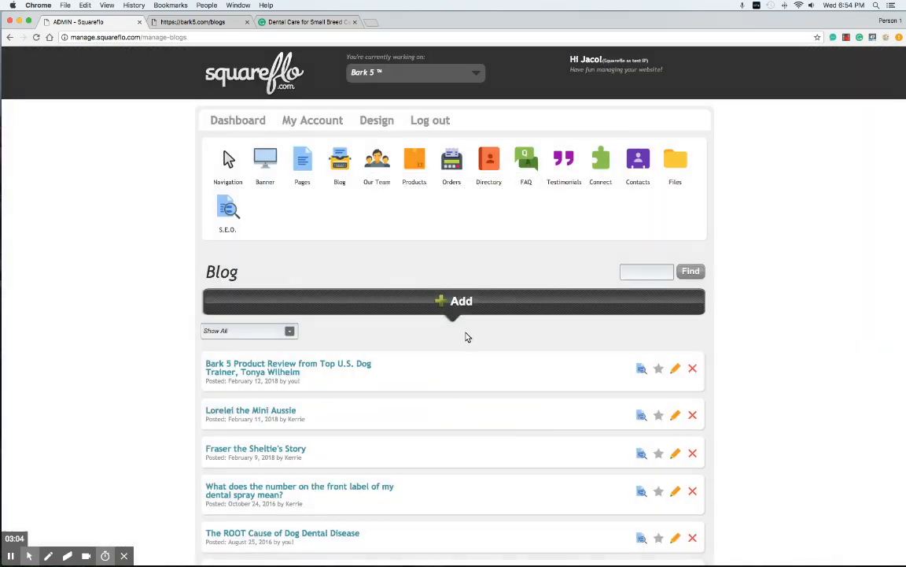
Step: Open the blog category management page and compare its categories with the Topics list on the live blog
{"action": "left_click", "coordinate": [462, 307]}
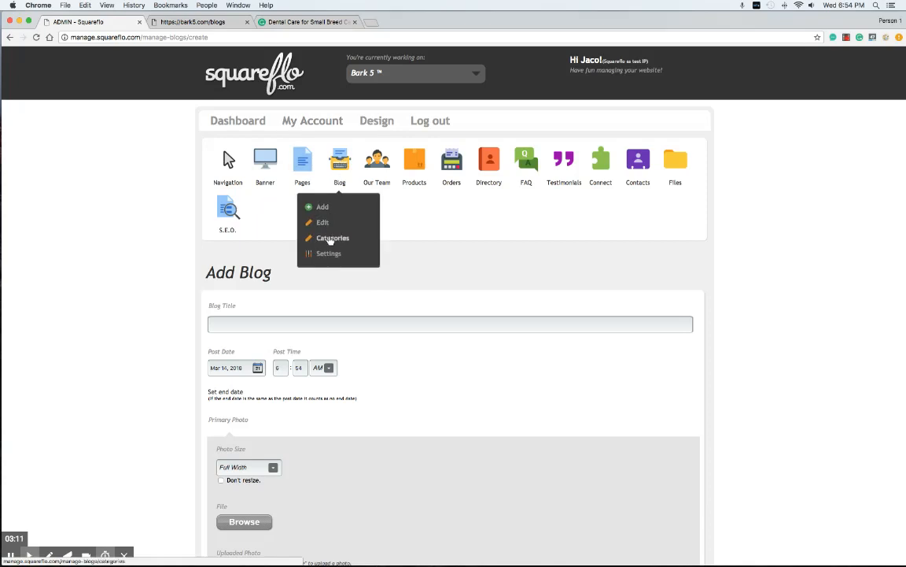
{"action": "left_click", "coordinate": [330, 239]}
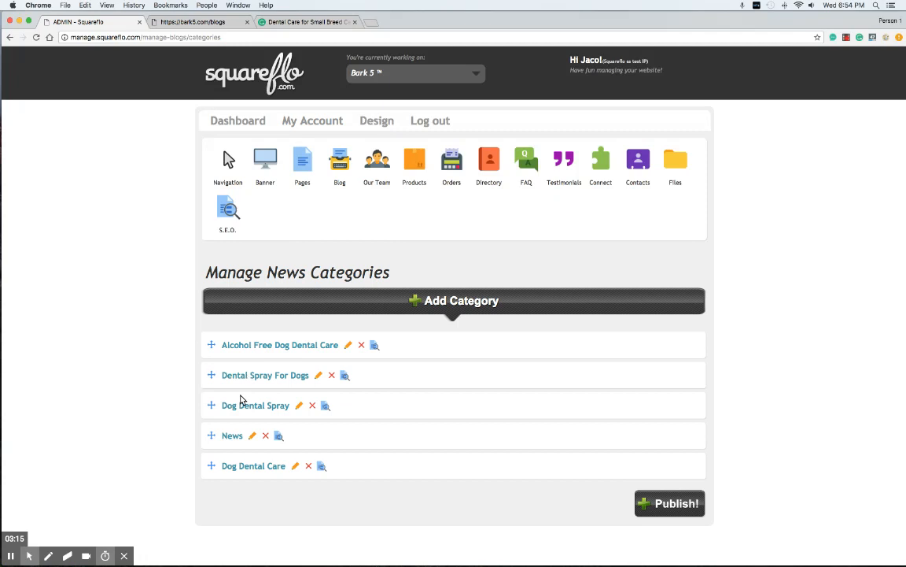
{"action": "left_click", "coordinate": [220, 21]}
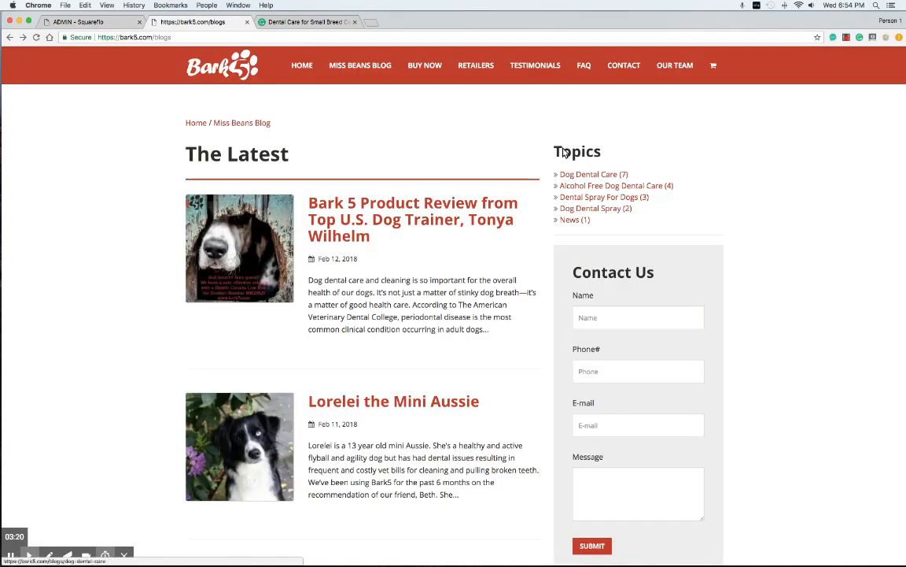
{"action": "left_click_drag", "start_coordinate": [553, 151], "coordinate": [605, 152]}
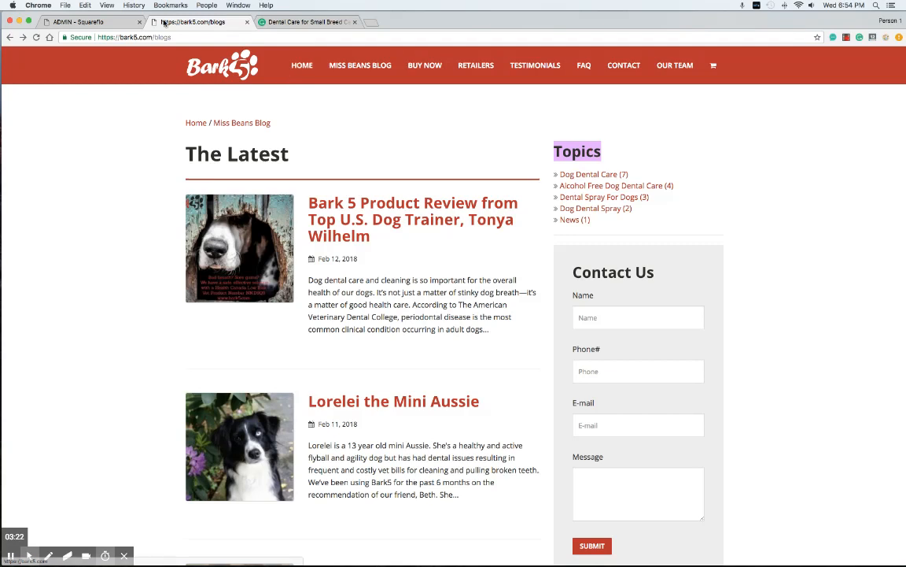
{"action": "left_click", "coordinate": [90, 21]}
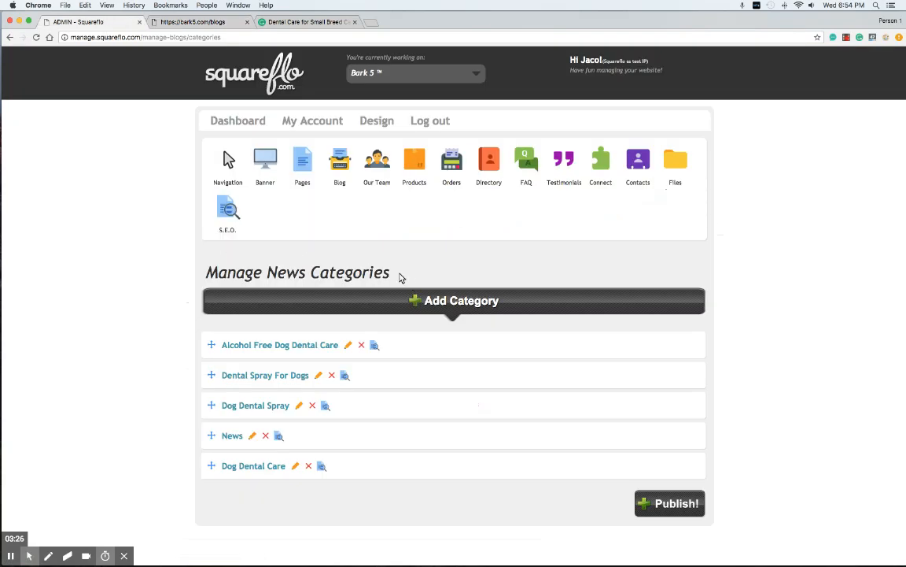
Step: Add a new blog category named "Dental Care for Dogs"
{"action": "left_click", "coordinate": [376, 300]}
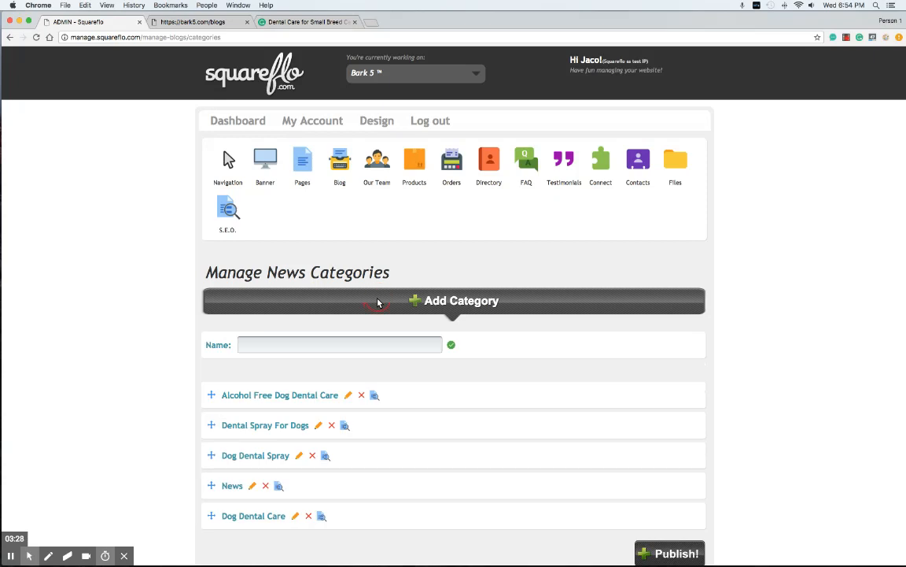
{"action": "left_click", "coordinate": [350, 347]}
{"action": "type", "text": "New"}
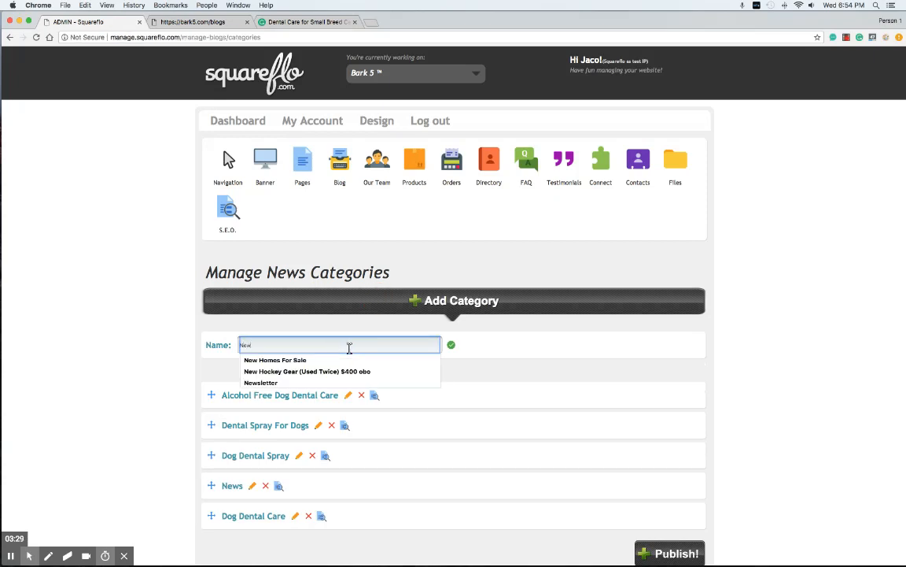
{"action": "type", "text": "Topic"}
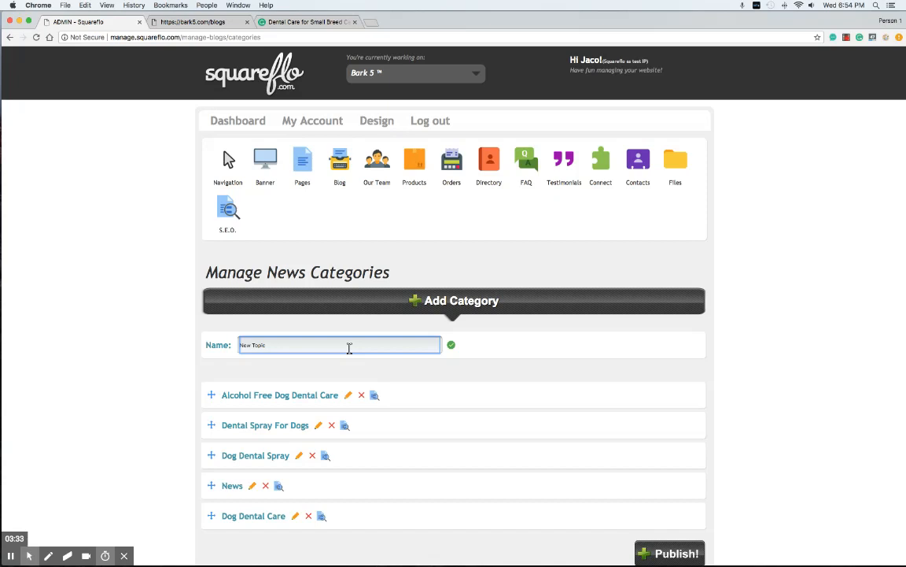
{"action": "scroll", "coordinate": [350, 349], "scroll_direction": "down", "scroll_amount": 1}
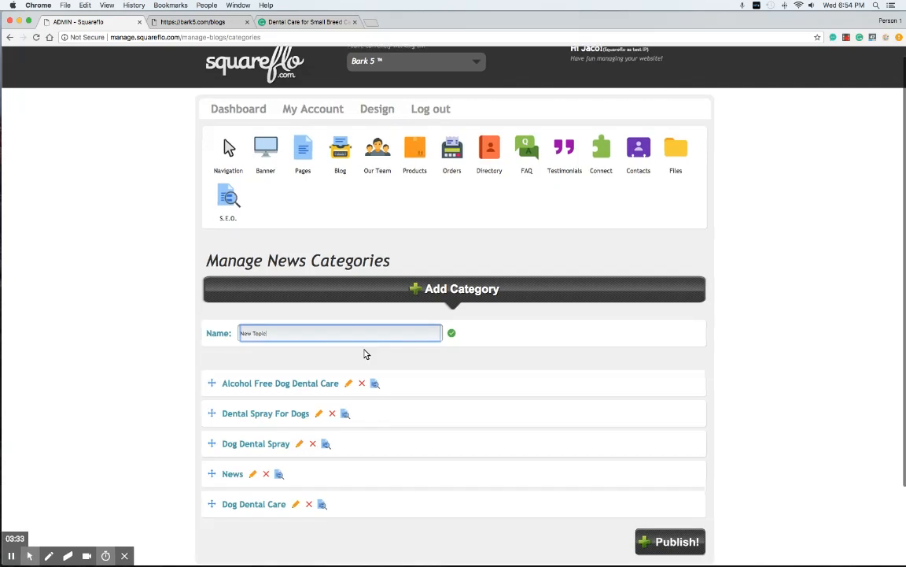
{"action": "left_click_drag", "start_coordinate": [313, 330], "coordinate": [183, 328]}
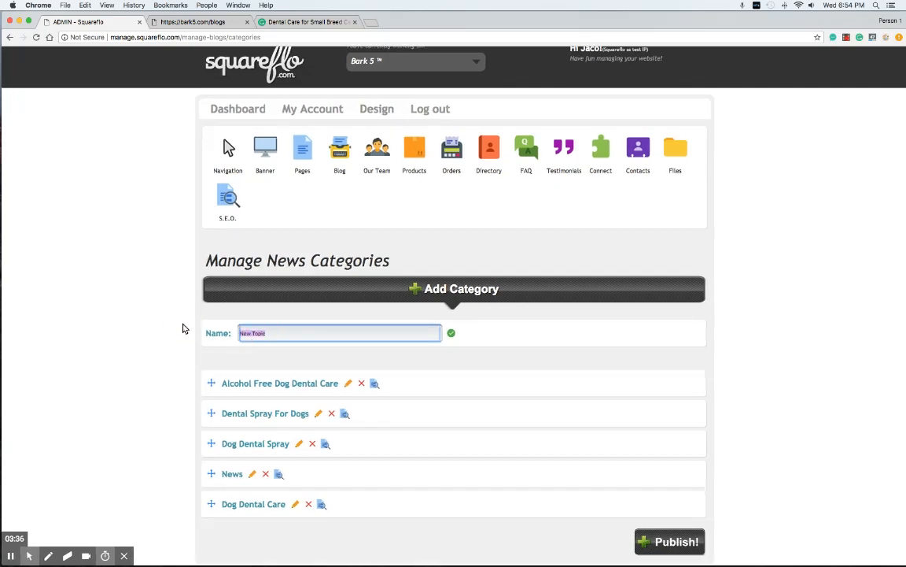
{"action": "type", "text": "Dental Care for Dogs"}
{"action": "left_click", "coordinate": [451, 332]}
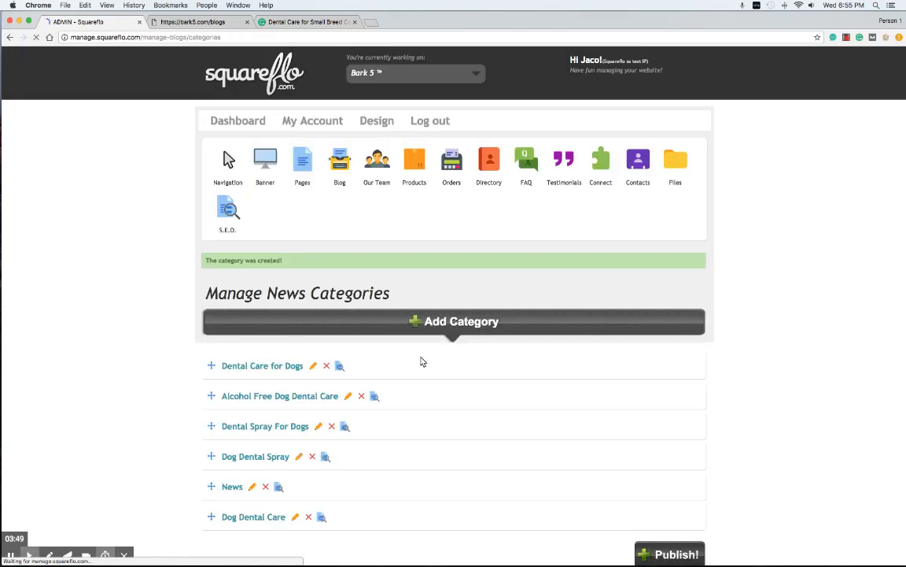
Step: Start a new blog post and title it "Dental Care for Small Breed Canines", copied from the Grammarly document
{"action": "left_click", "coordinate": [340, 159]}
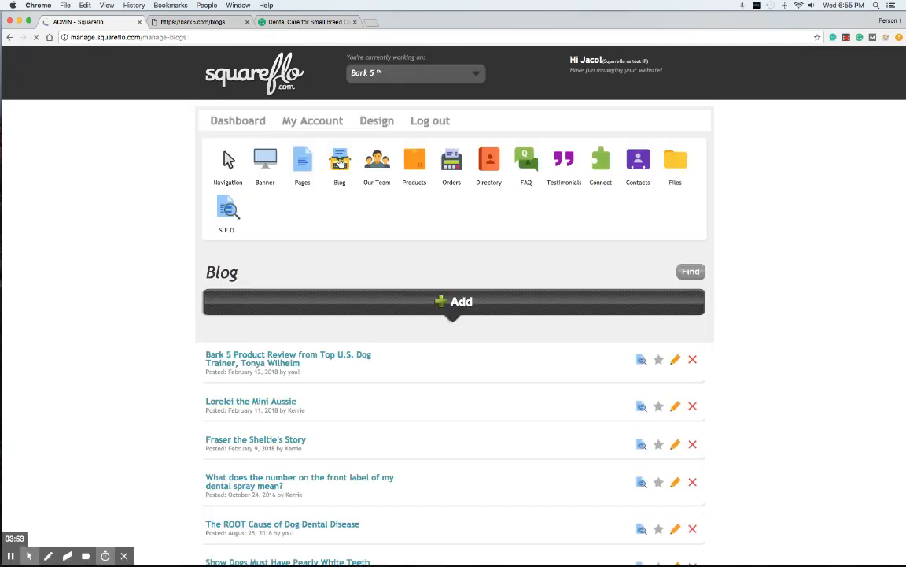
{"action": "left_click", "coordinate": [452, 307]}
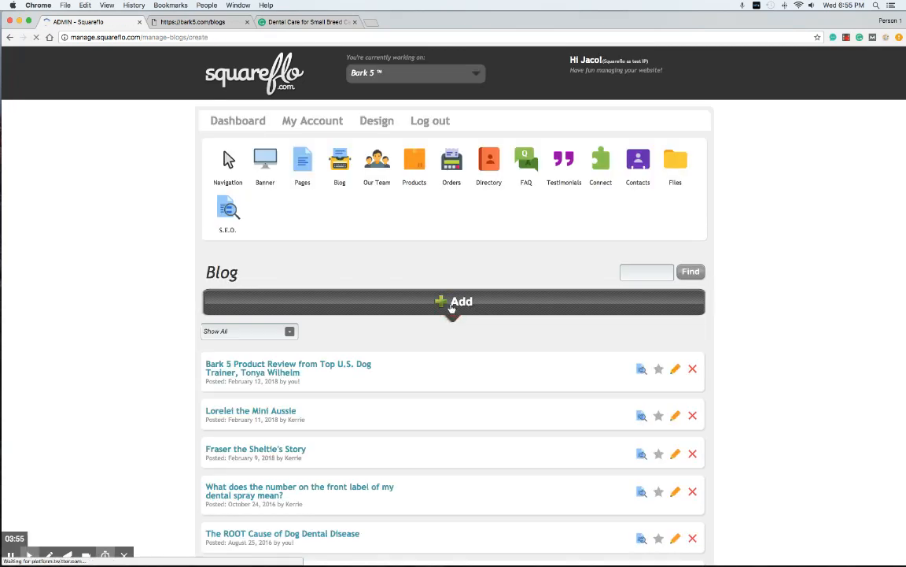
{"action": "left_click", "coordinate": [280, 22]}
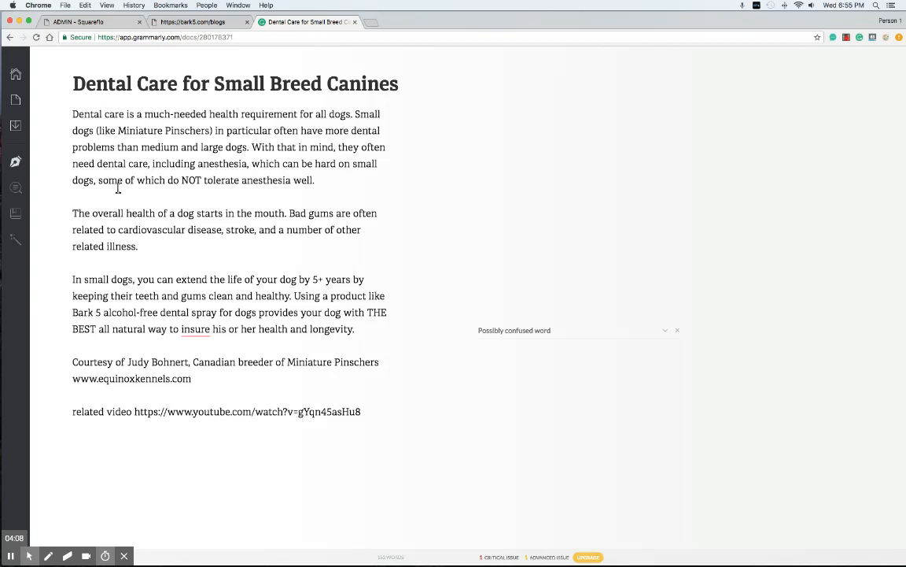
{"action": "left_click_drag", "start_coordinate": [73, 111], "coordinate": [319, 329]}
{"action": "left_click_drag", "start_coordinate": [71, 85], "coordinate": [405, 81]}
{"action": "key", "text": "super+c"}
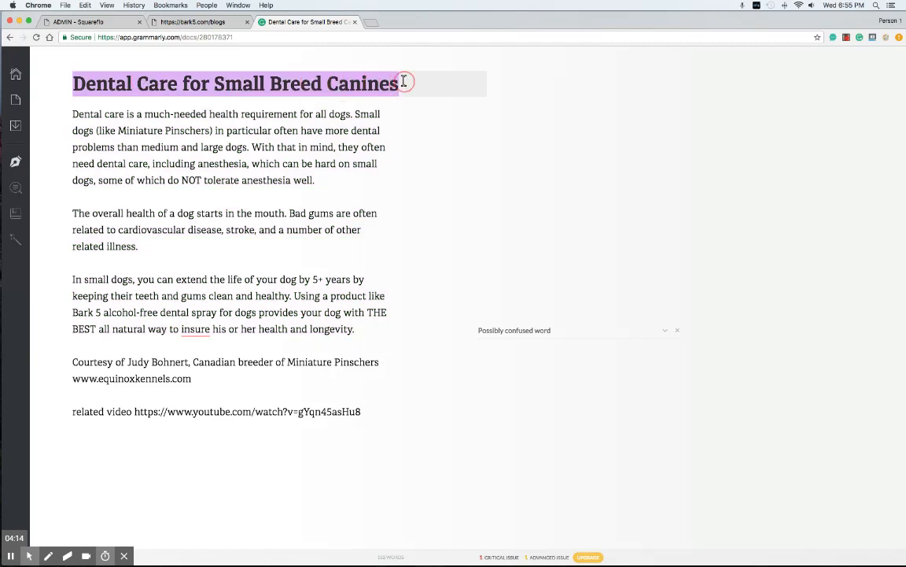
{"action": "left_click", "coordinate": [214, 22]}
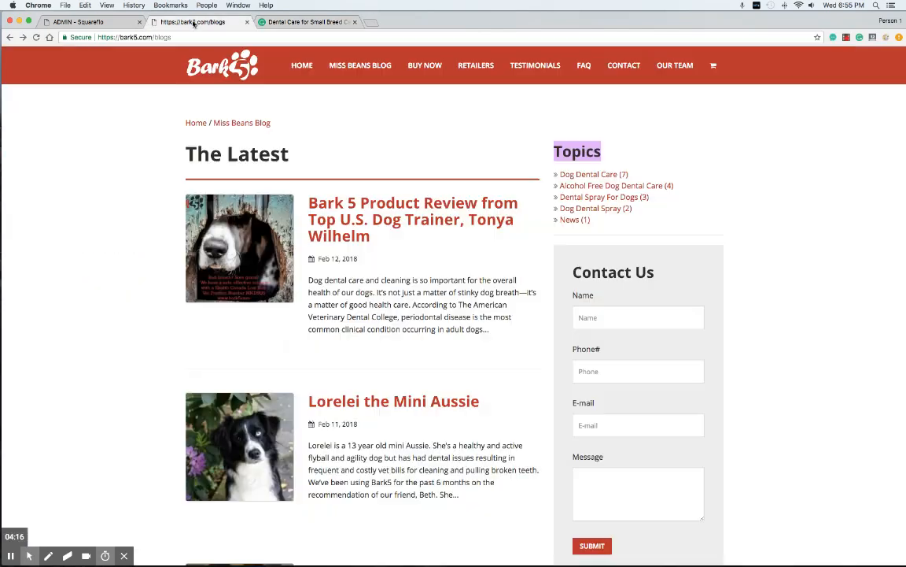
{"action": "left_click", "coordinate": [106, 22]}
{"action": "left_click", "coordinate": [235, 322]}
{"action": "key", "text": "super+v"}
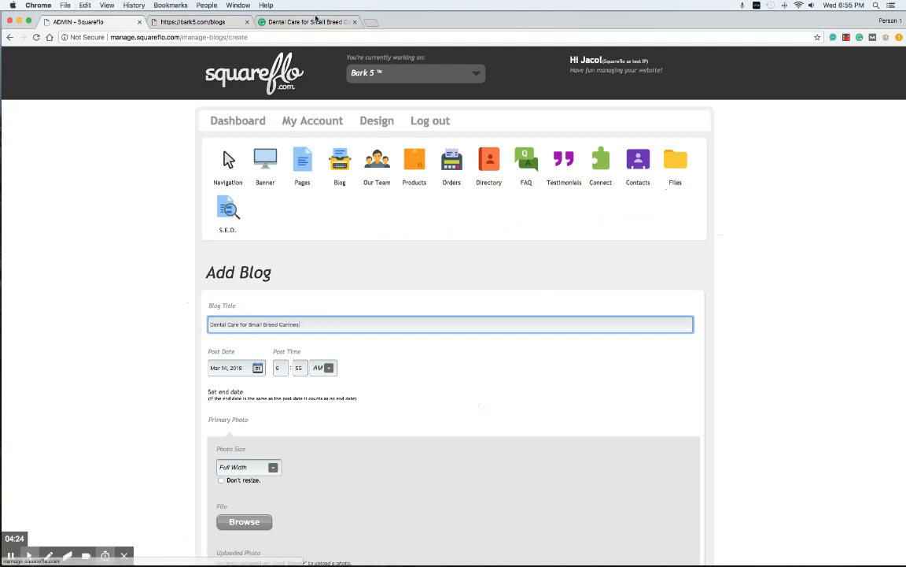
Step: Check the article text in the Grammarly document and return to the Add Blog form's date and photo settings
{"action": "left_click", "coordinate": [303, 22]}
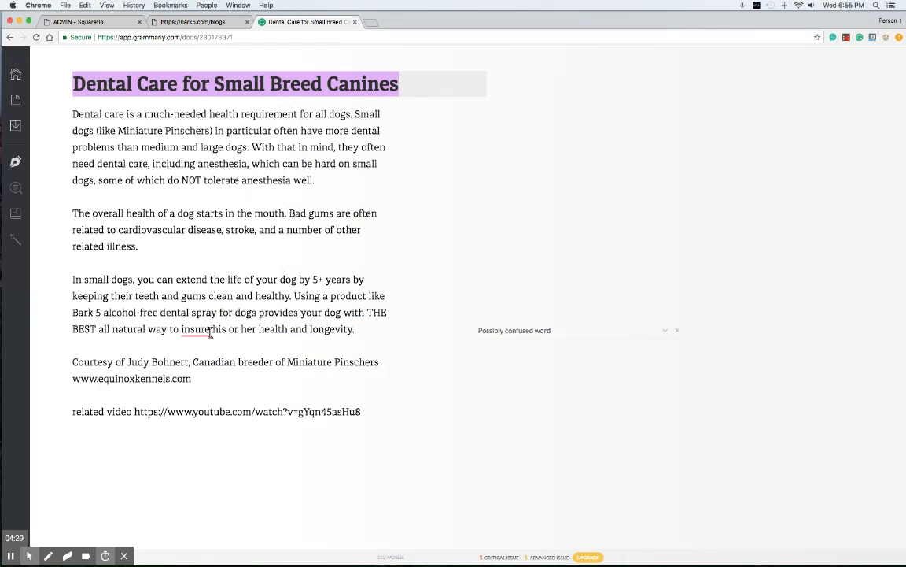
{"action": "left_click", "coordinate": [94, 22]}
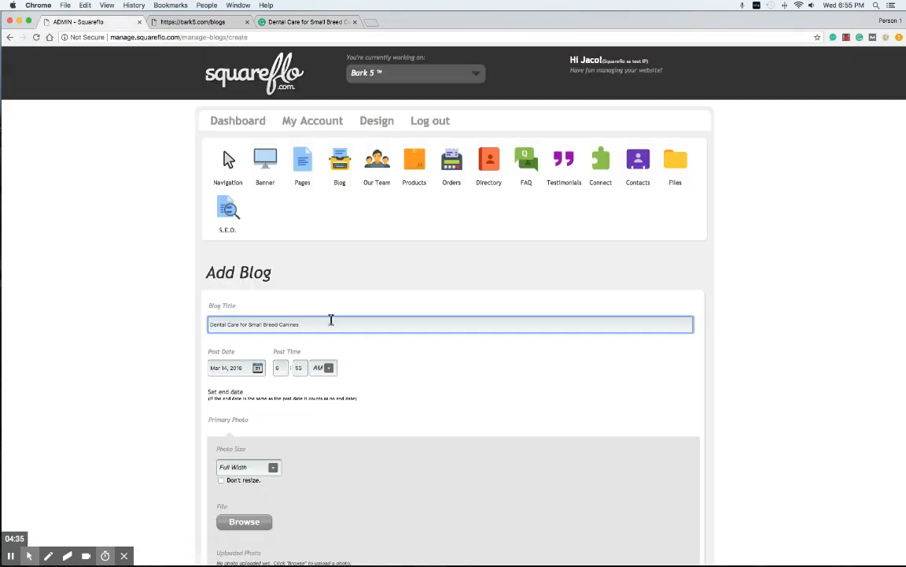
{"action": "scroll", "coordinate": [331, 319], "scroll_direction": "down", "scroll_amount": 1}
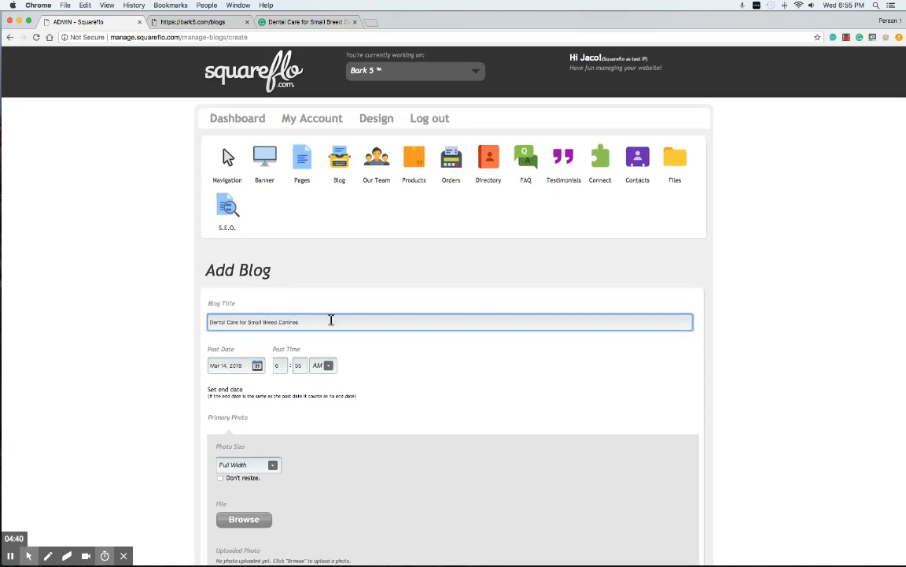
{"action": "scroll", "coordinate": [339, 323], "scroll_direction": "down", "scroll_amount": 2}
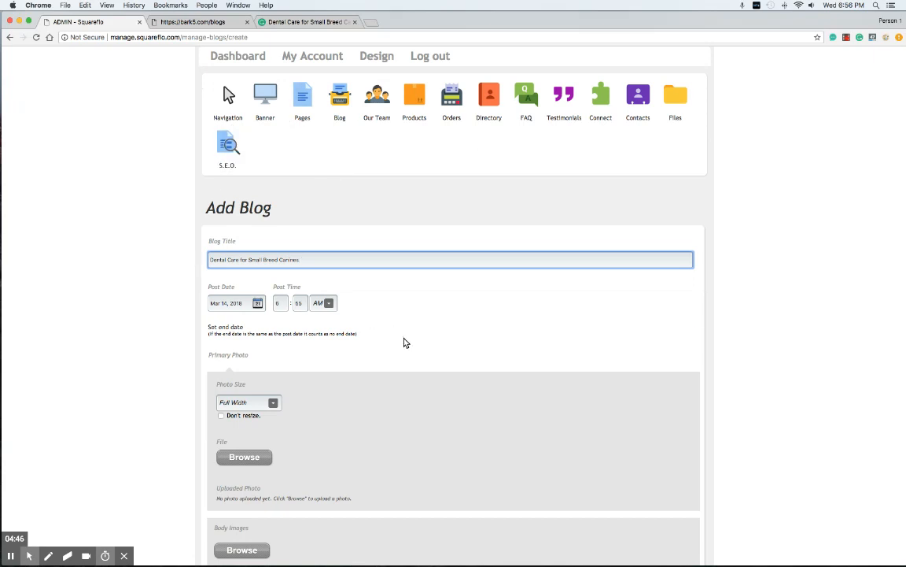
Step: Look over the post's title and the Post Date calendar for March 2018, leaving the date as set
{"action": "scroll", "coordinate": [405, 342], "scroll_direction": "down", "scroll_amount": 2}
{"action": "left_click_drag", "start_coordinate": [297, 208], "coordinate": [174, 194]}
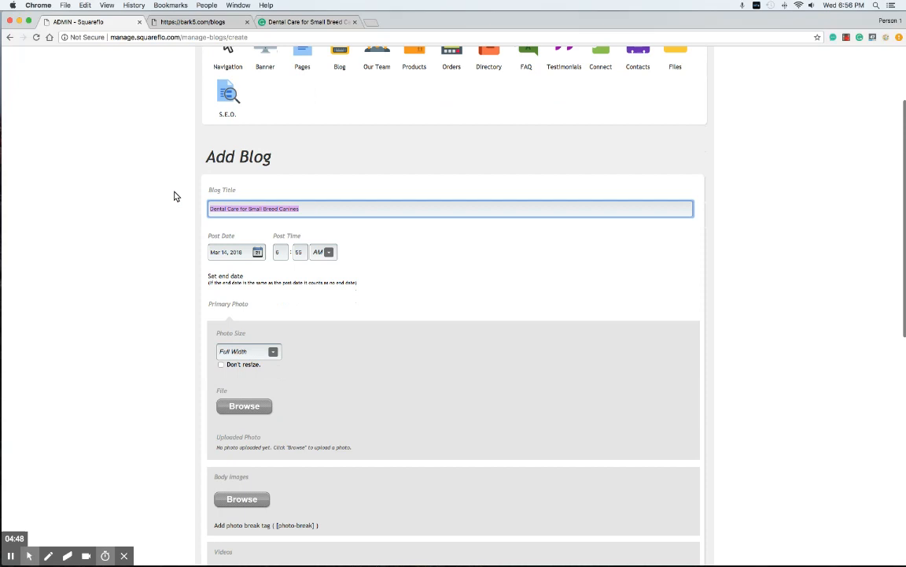
{"action": "left_click", "coordinate": [245, 252]}
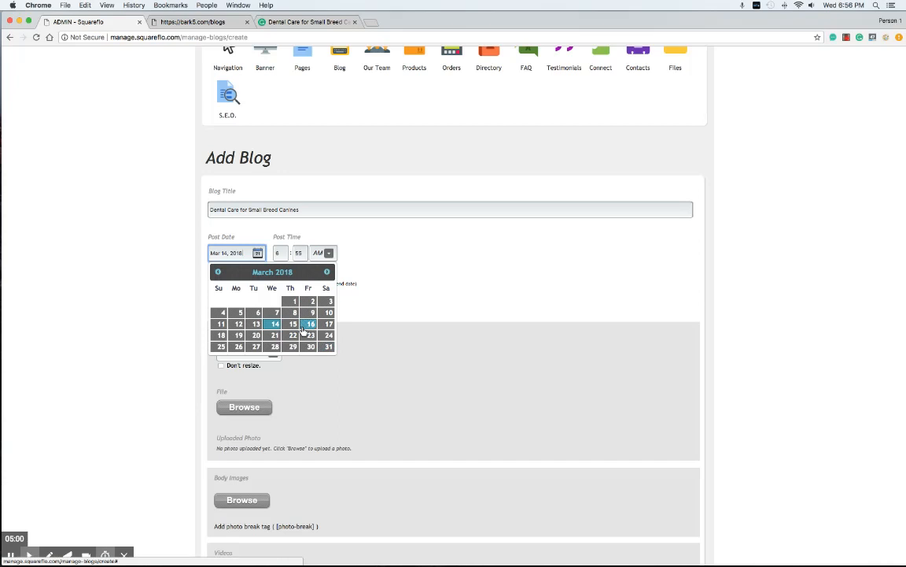
{"action": "scroll", "coordinate": [306, 332], "scroll_direction": "up", "scroll_amount": 1}
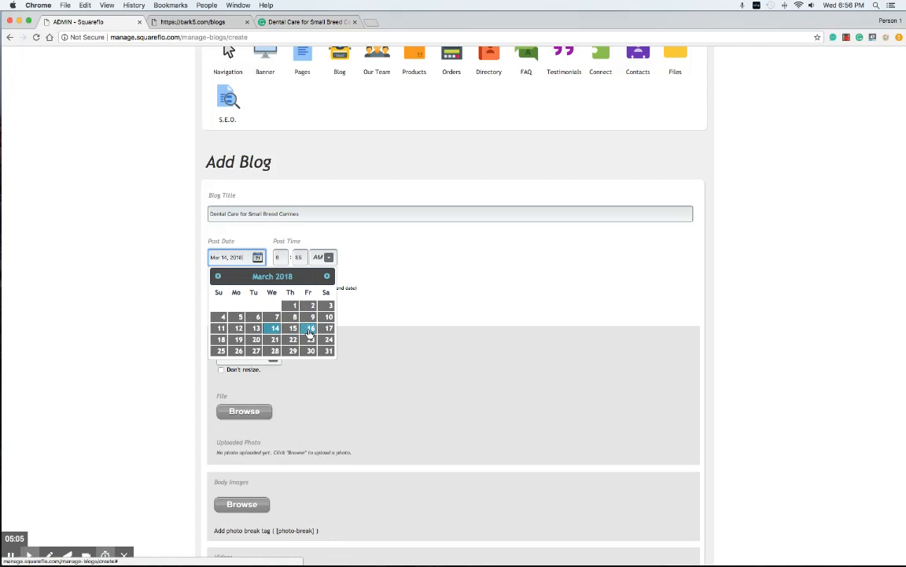
{"action": "scroll", "coordinate": [310, 334], "scroll_direction": "down", "scroll_amount": 1}
{"action": "left_click", "coordinate": [388, 316]}
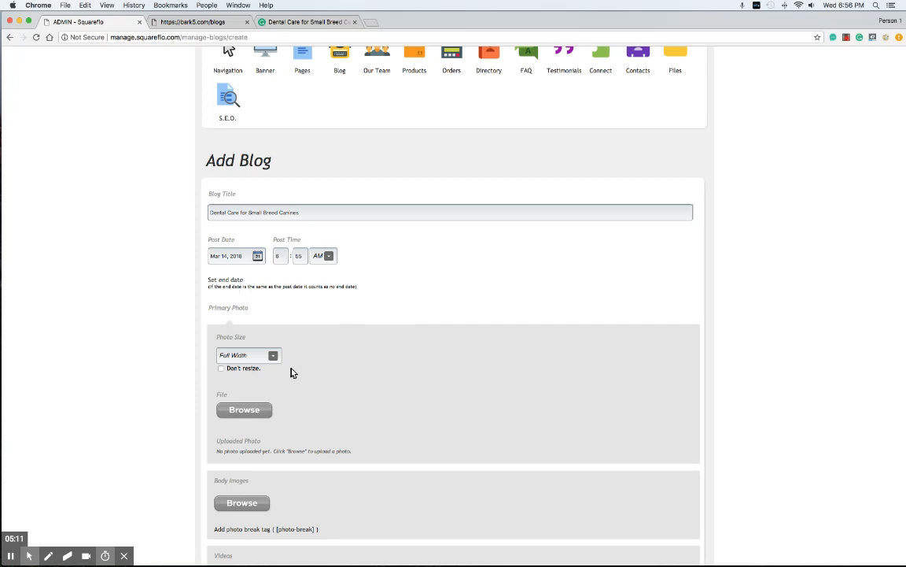
Step: Review the Primary Photo, Body Images and Videos sections of the Add Blog form
{"action": "left_click_drag", "start_coordinate": [210, 309], "coordinate": [258, 315]}
{"action": "left_click", "coordinate": [258, 314]}
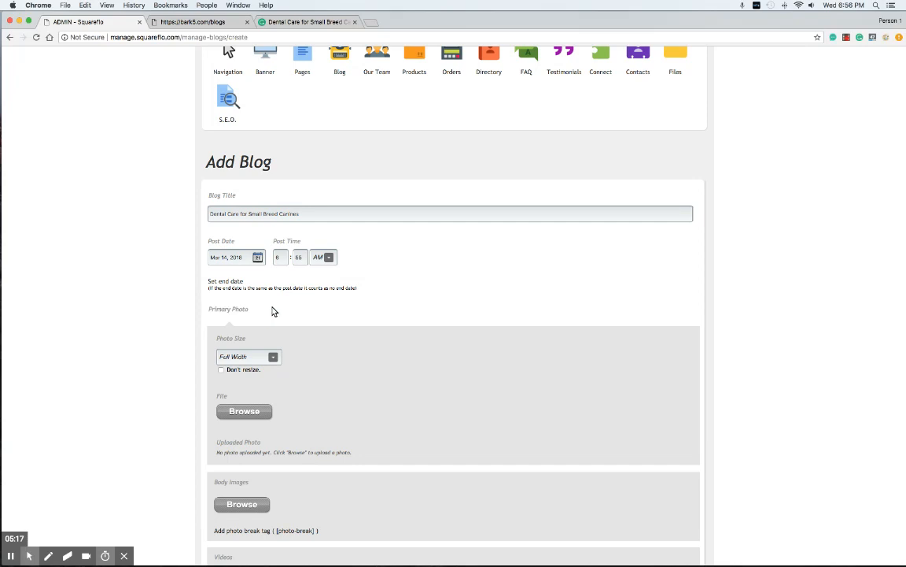
{"action": "scroll", "coordinate": [263, 310], "scroll_direction": "down", "scroll_amount": 3}
{"action": "left_click_drag", "start_coordinate": [217, 358], "coordinate": [252, 362]}
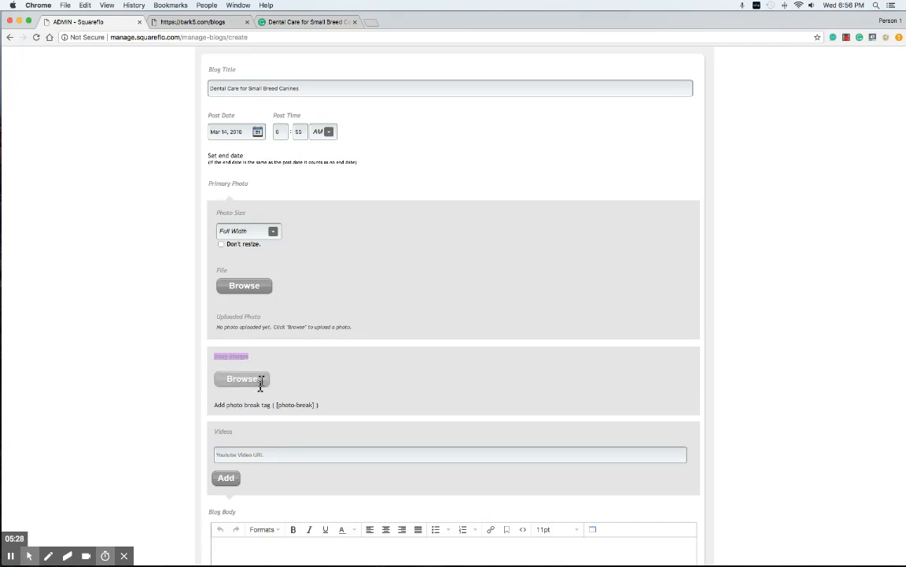
{"action": "left_click", "coordinate": [298, 368]}
{"action": "scroll", "coordinate": [330, 389], "scroll_direction": "down", "scroll_amount": 1}
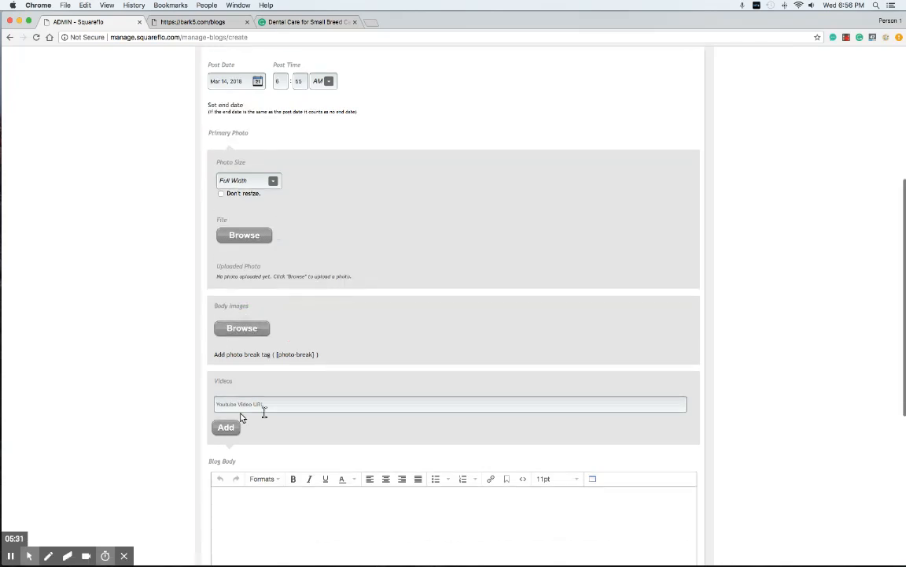
{"action": "scroll", "coordinate": [277, 385], "scroll_direction": "up", "scroll_amount": 2}
{"action": "scroll", "coordinate": [277, 386], "scroll_direction": "up", "scroll_amount": 1}
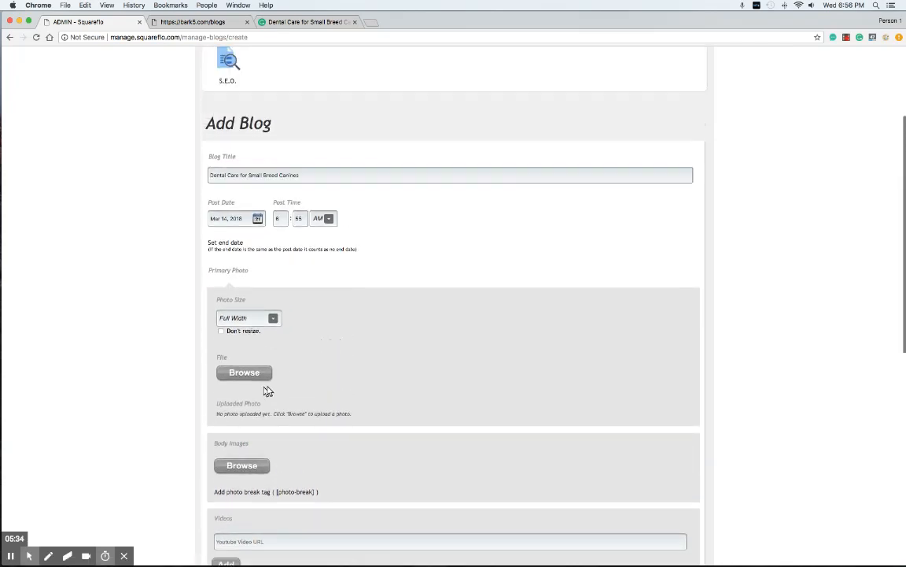
Step: Open the latest product review post on the live Bark 5 blog and examine how its primary photo and body text are laid out
{"action": "left_click", "coordinate": [195, 22]}
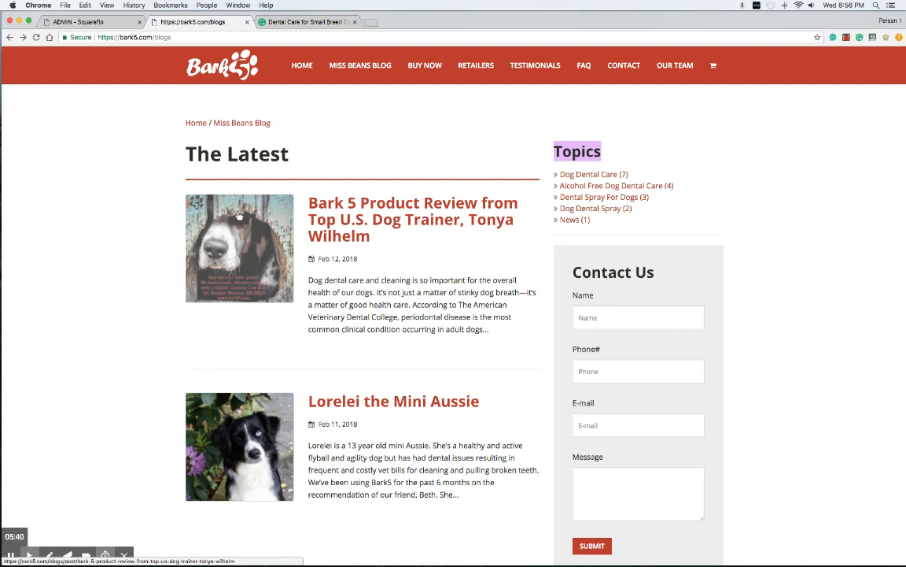
{"action": "scroll", "coordinate": [301, 358], "scroll_direction": "down", "scroll_amount": 5}
{"action": "scroll", "coordinate": [301, 356], "scroll_direction": "up", "scroll_amount": 2}
{"action": "scroll", "coordinate": [302, 356], "scroll_direction": "up", "scroll_amount": 3}
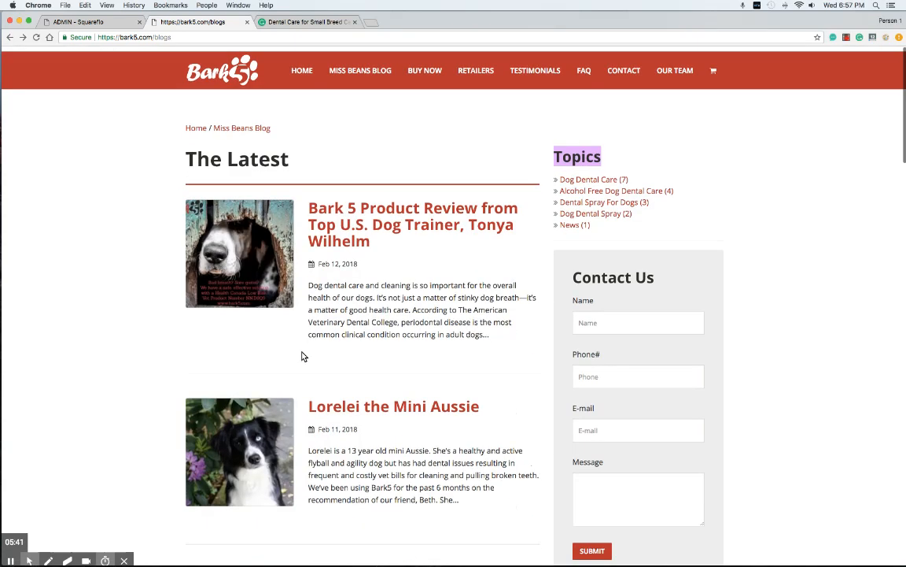
{"action": "left_click", "coordinate": [330, 226]}
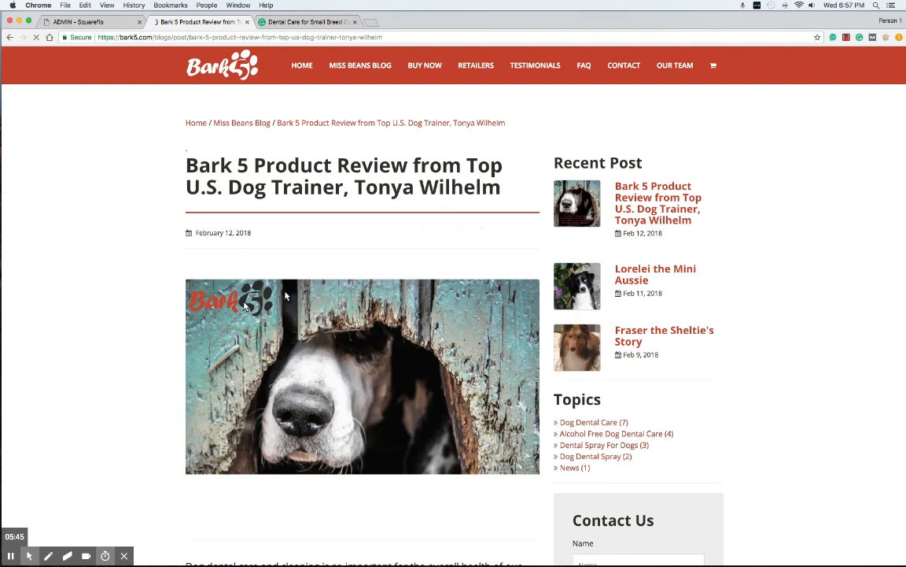
{"action": "scroll", "coordinate": [406, 411], "scroll_direction": "down", "scroll_amount": 2}
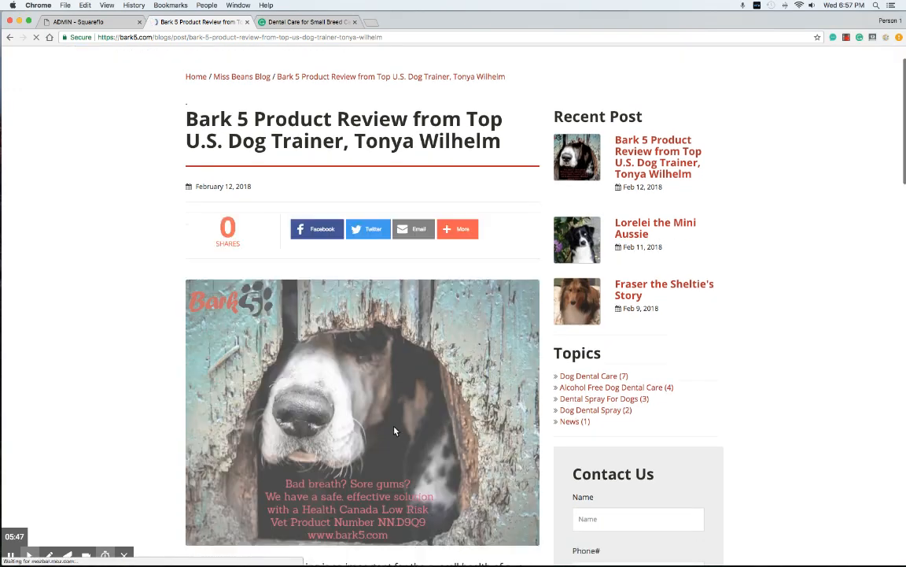
{"action": "scroll", "coordinate": [320, 425], "scroll_direction": "down", "scroll_amount": 5}
{"action": "scroll", "coordinate": [321, 425], "scroll_direction": "down", "scroll_amount": 4}
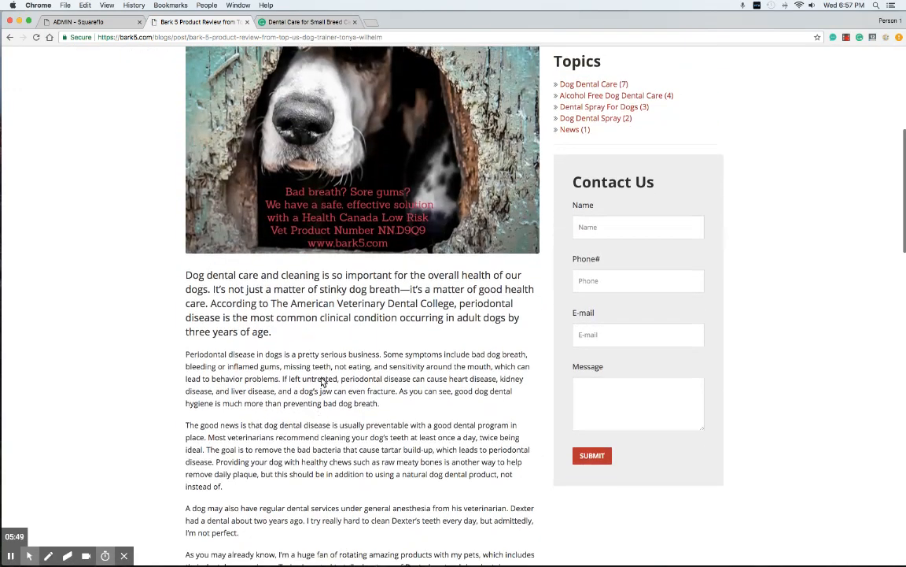
{"action": "scroll", "coordinate": [302, 408], "scroll_direction": "down", "scroll_amount": 5}
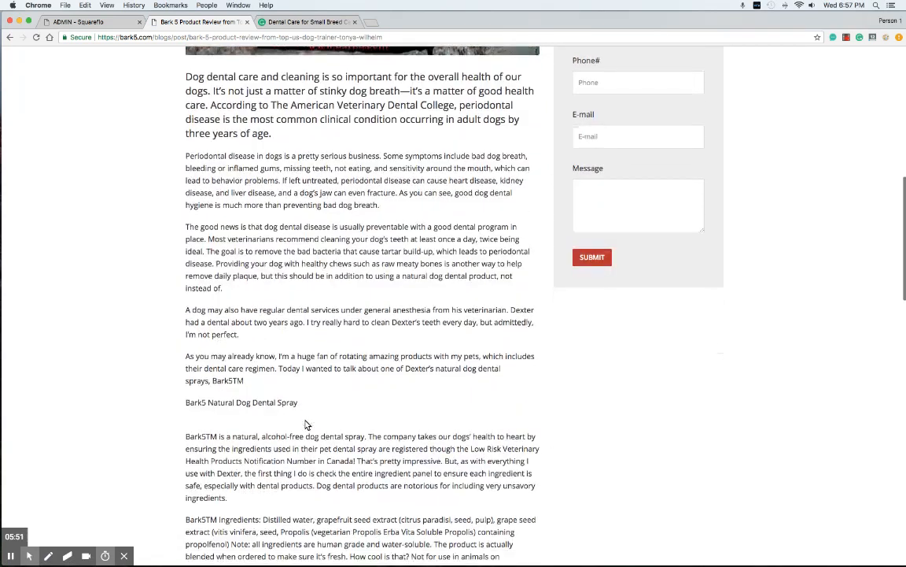
{"action": "scroll", "coordinate": [307, 424], "scroll_direction": "up", "scroll_amount": 15}
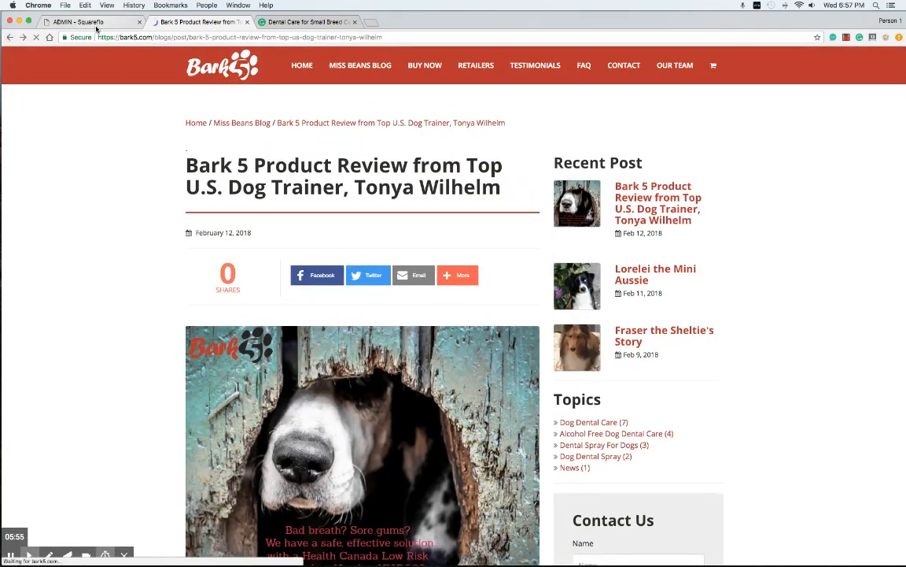
Step: Return to the Add Blog form and upload smalldog1.jpeg from the Desktop as the post's primary photo
{"action": "left_click", "coordinate": [83, 22]}
{"action": "left_click", "coordinate": [244, 372]}
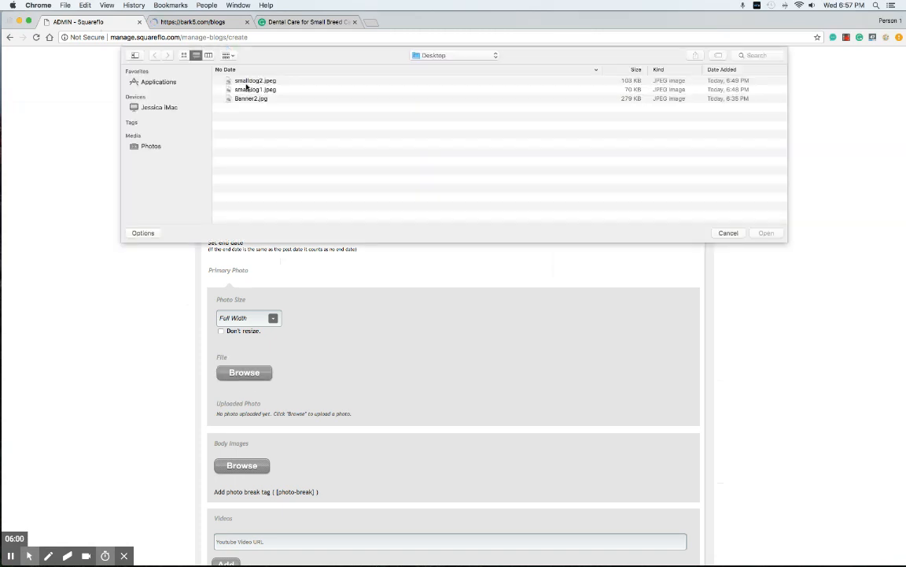
{"action": "left_click", "coordinate": [244, 90]}
{"action": "double_click", "coordinate": [244, 91]}
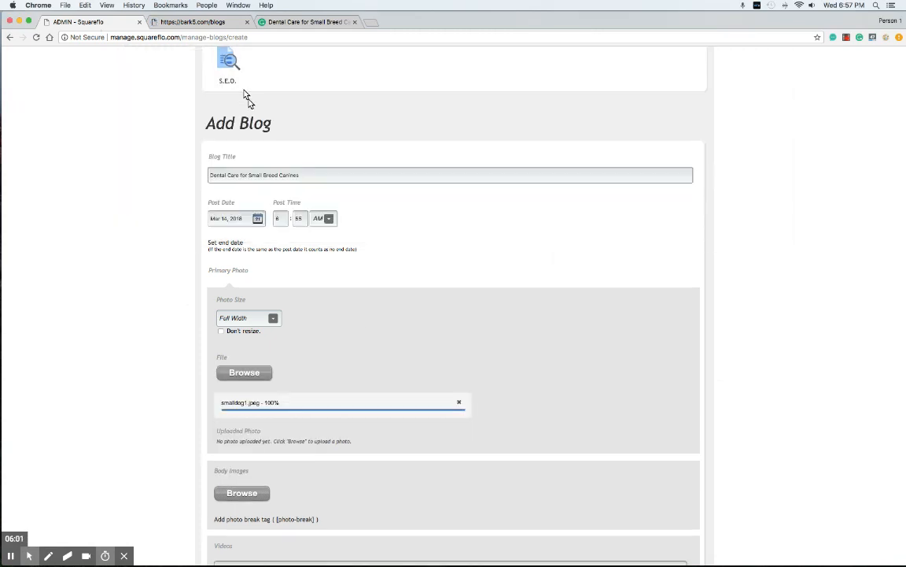
{"action": "scroll", "coordinate": [361, 326], "scroll_direction": "down", "scroll_amount": 3}
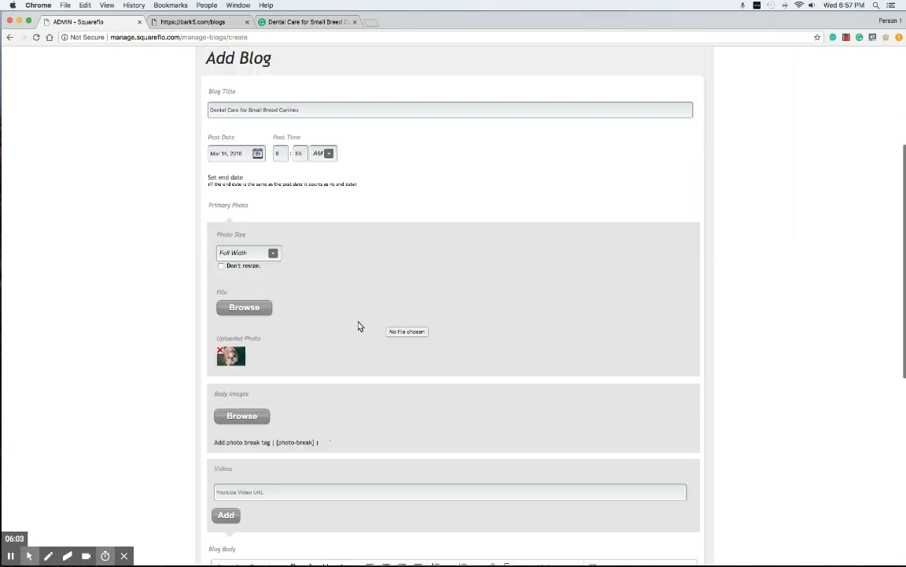
{"action": "scroll", "coordinate": [299, 344], "scroll_direction": "up", "scroll_amount": 3}
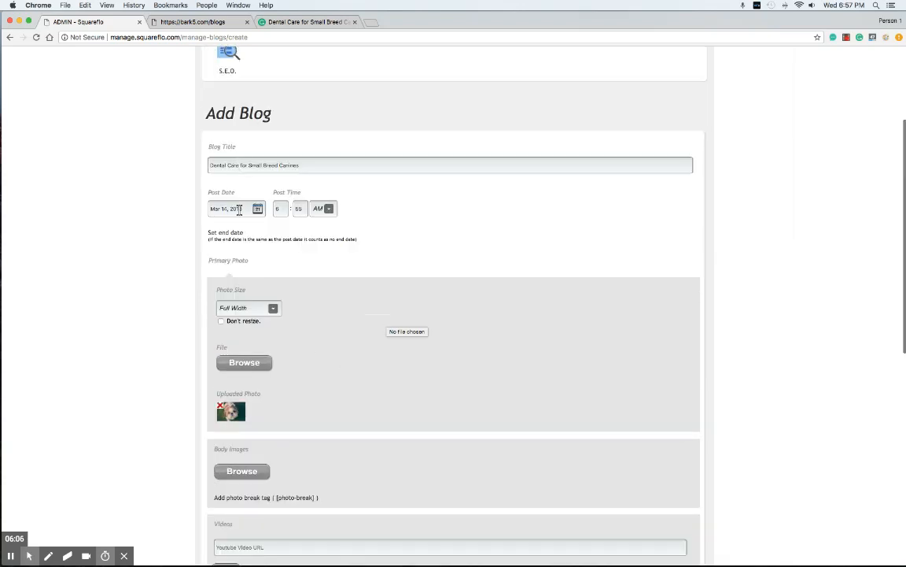
Step: Copy the article text below the title, through the related video line, from the Grammarly document into the post's Blog Body
{"action": "scroll", "coordinate": [364, 308], "scroll_direction": "down", "scroll_amount": 3}
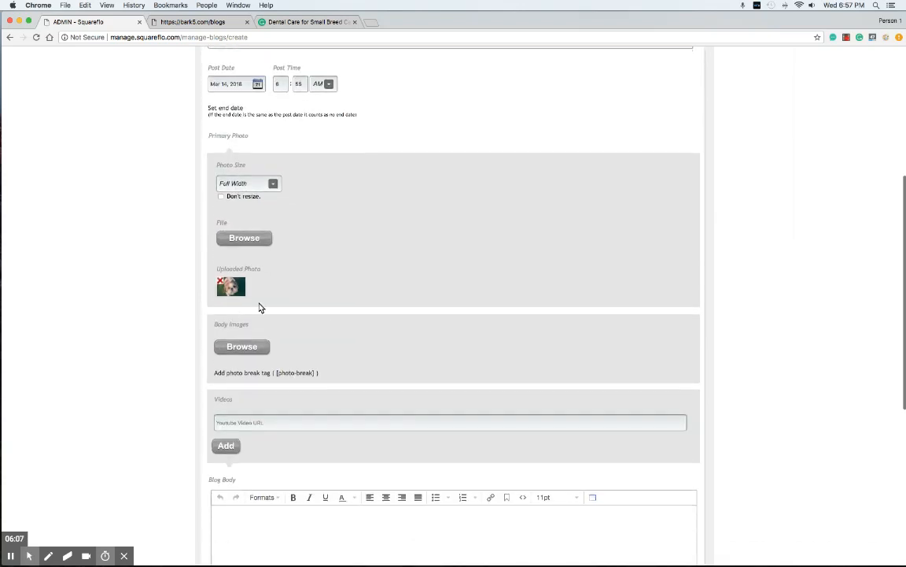
{"action": "scroll", "coordinate": [301, 304], "scroll_direction": "down", "scroll_amount": 2}
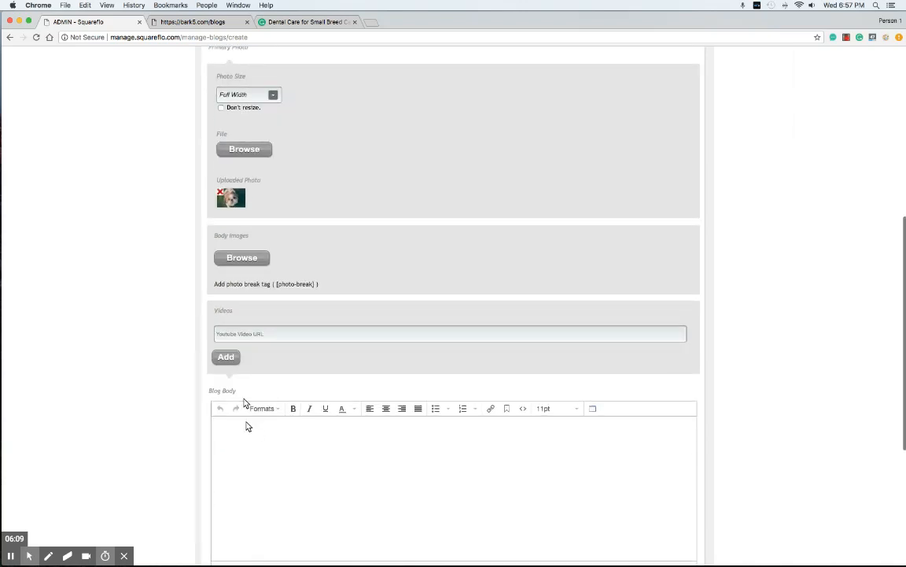
{"action": "left_click", "coordinate": [271, 22]}
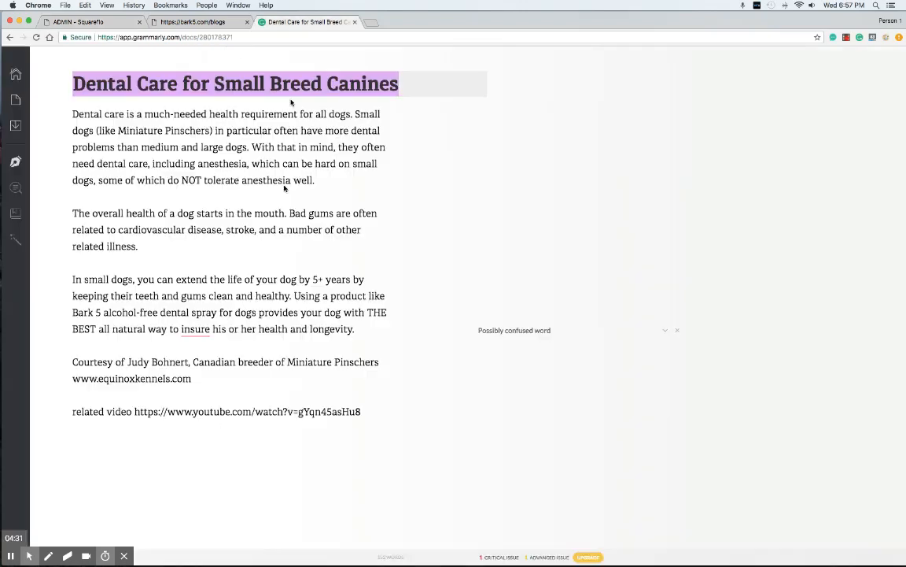
{"action": "left_click_drag", "start_coordinate": [73, 112], "coordinate": [385, 411]}
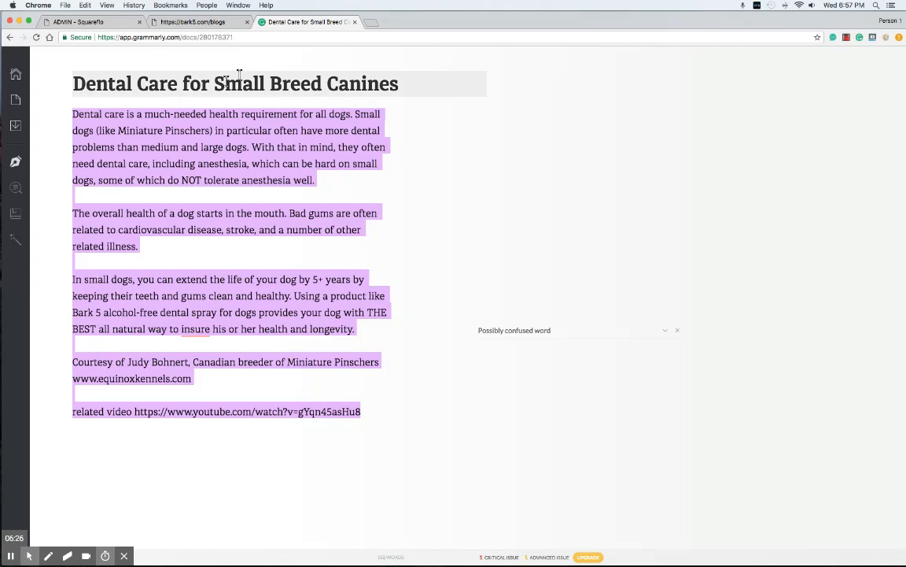
{"action": "left_click", "coordinate": [192, 21]}
{"action": "left_click", "coordinate": [87, 22]}
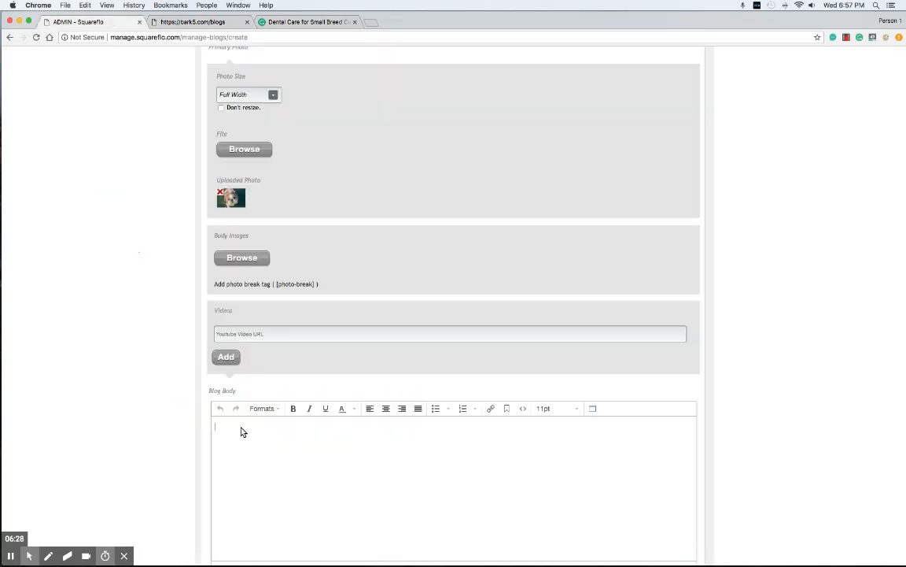
{"action": "type", "text": "Dental care is a much-needed health requirement for all dogs. Small dogs (like Miniature Pinschers) in particular often have more dental problems than medium and large dogs. With that in mind, they often need dental care, including anesthesia, which can be hard on small dogs, some of which do NOT tolerate anesthesia well.  The overall health of a dog starts in the mouth. Bad gums are often related to cardiovascular disease, stroke, and a number of other related illness.  In small dogs, you can extend the life of your dog by 5+ years by keeping their teeth and gums clean and healthy. Using a product like Bark 5 alcohol-free dental spray for dogs provides your dog with THE BEST all natural way to insure his or her health and longevity.  Courtesy of Judy Bohnert, Canadian breeder of Miniature Pinschers www.equinoxkennels.com  related video https://www.youtube.com/watch?v=gYon45asHu8"}
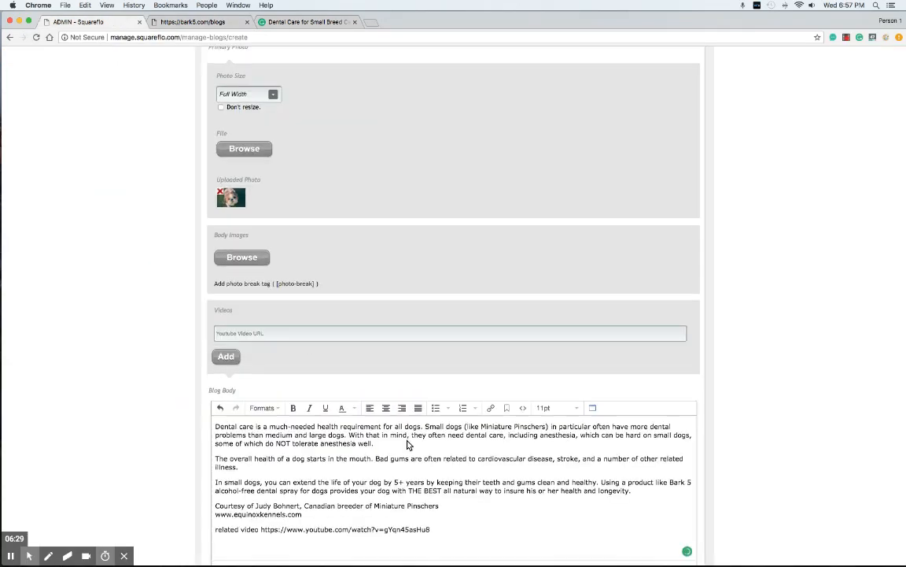
{"action": "scroll", "coordinate": [263, 431], "scroll_direction": "down", "scroll_amount": 2}
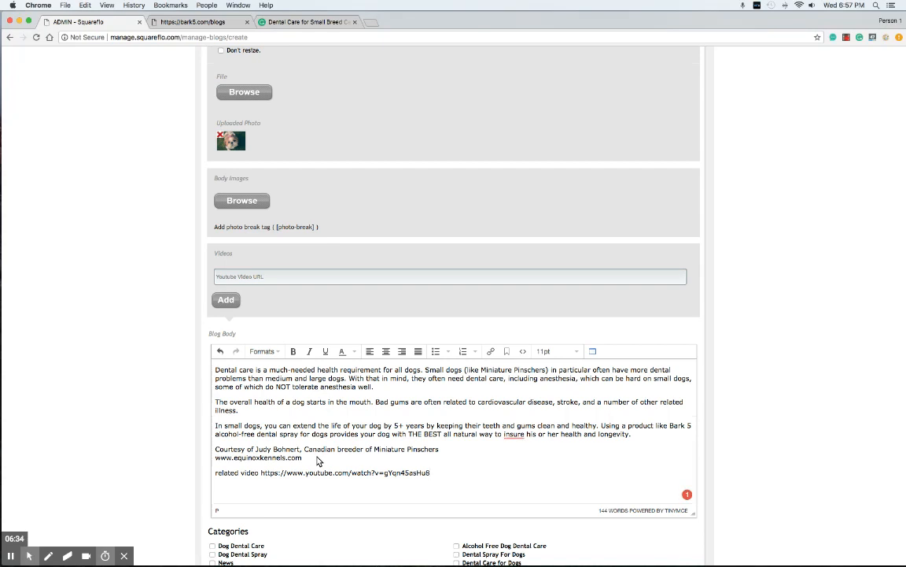
{"action": "scroll", "coordinate": [513, 479], "scroll_direction": "down", "scroll_amount": 1}
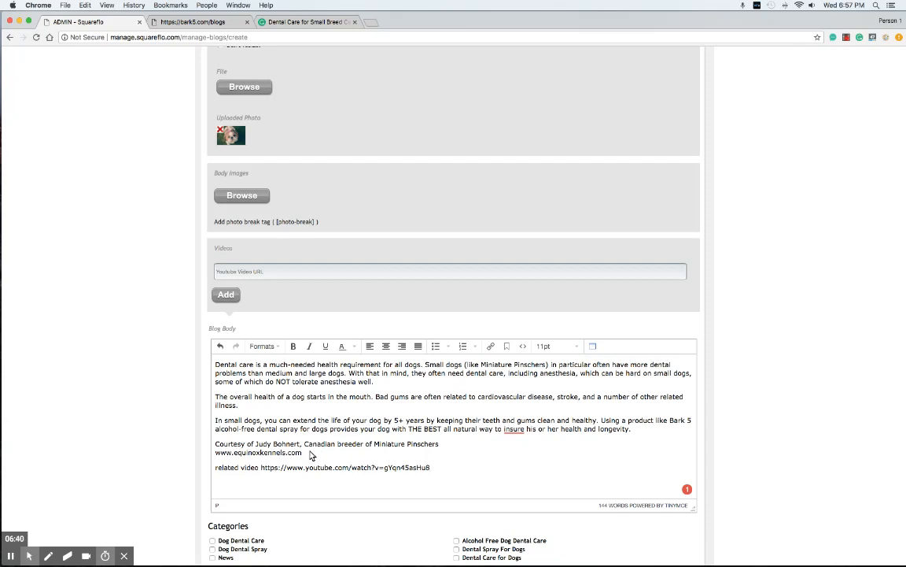
{"action": "left_click_drag", "start_coordinate": [309, 455], "coordinate": [216, 457]}
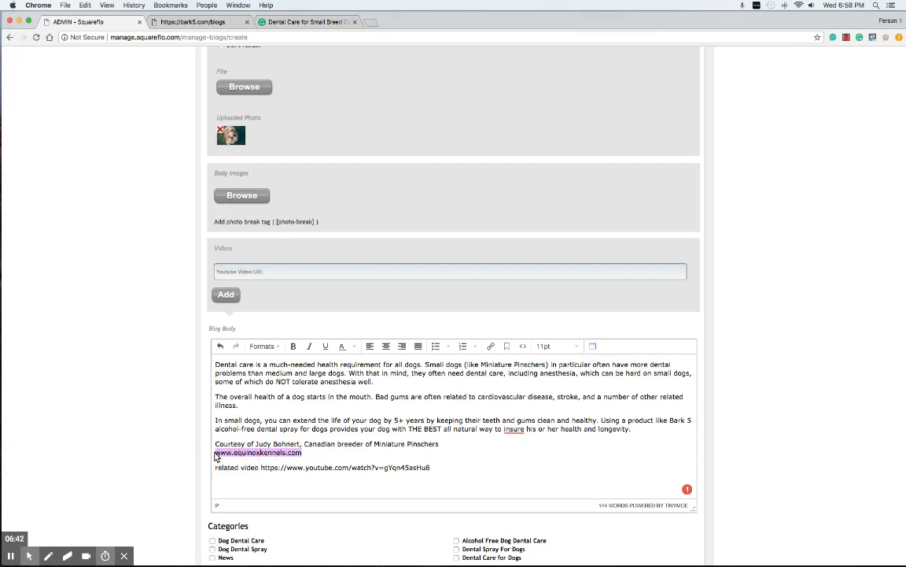
{"action": "key", "text": "super+x"}
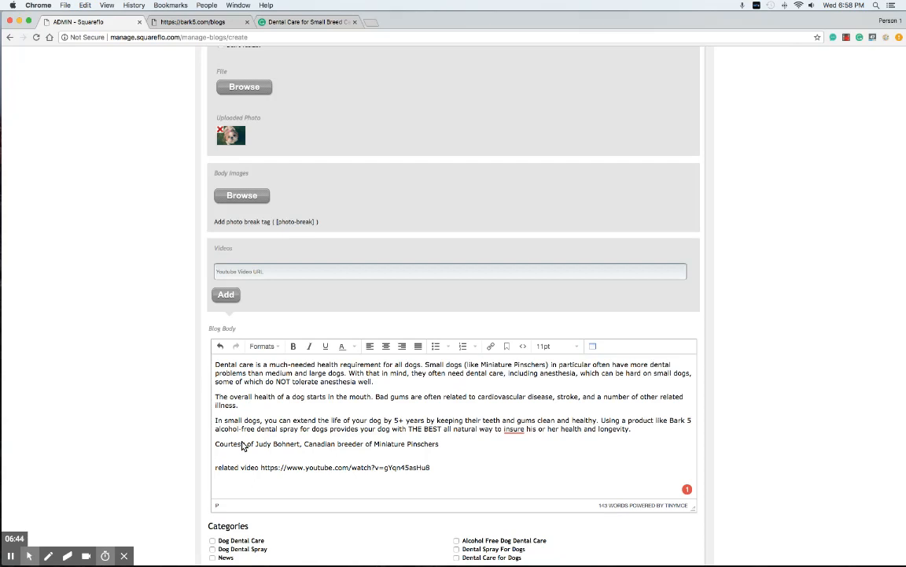
{"action": "key", "text": "BackSpace"}
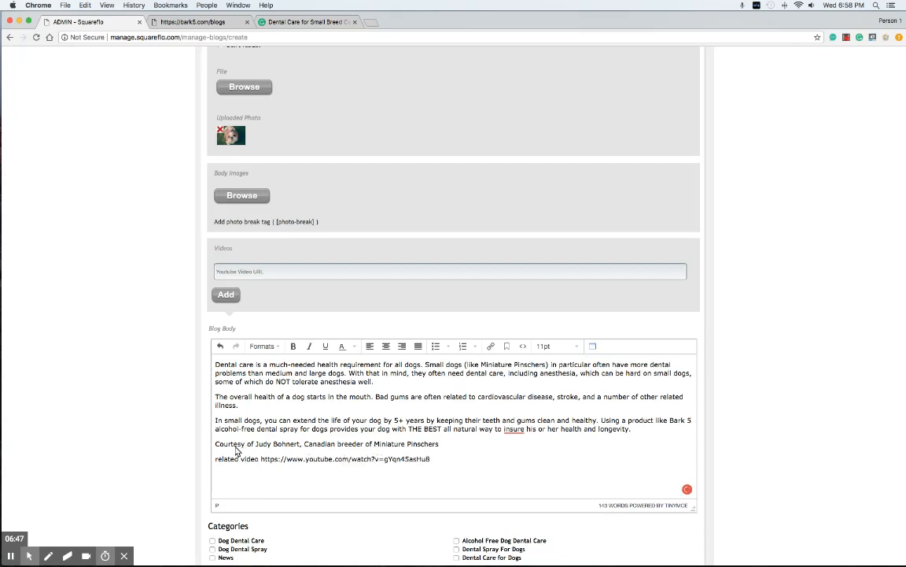
Step: Make the breeder's name in the courtesy line bold
{"action": "mouse_move", "coordinate": [253, 444]}
{"action": "left_mouse_down"}
{"action": "mouse_move", "coordinate": [268, 444]}
{"action": "mouse_move", "coordinate": [247, 444]}
{"action": "left_mouse_up"}
{"action": "left_click_drag", "start_coordinate": [299, 444], "coordinate": [256, 444]}
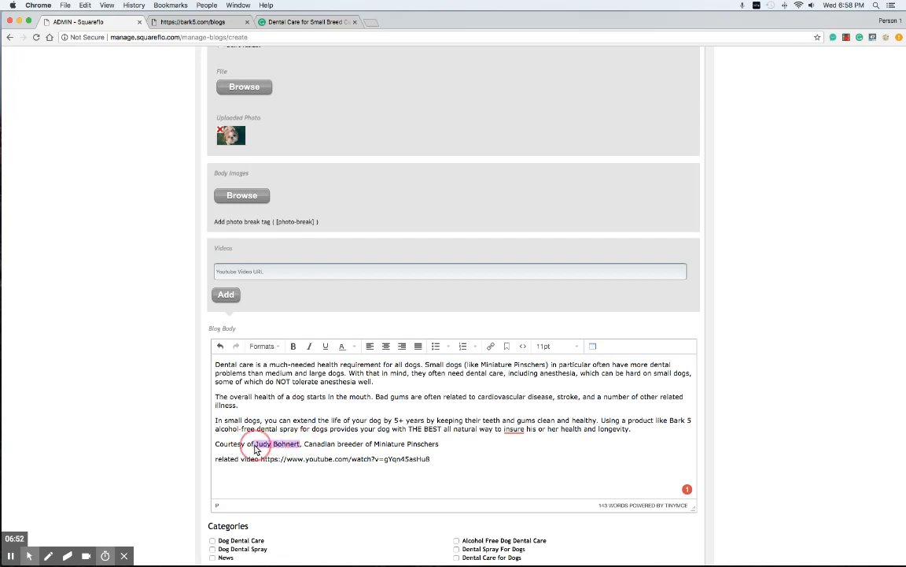
{"action": "left_click", "coordinate": [295, 347]}
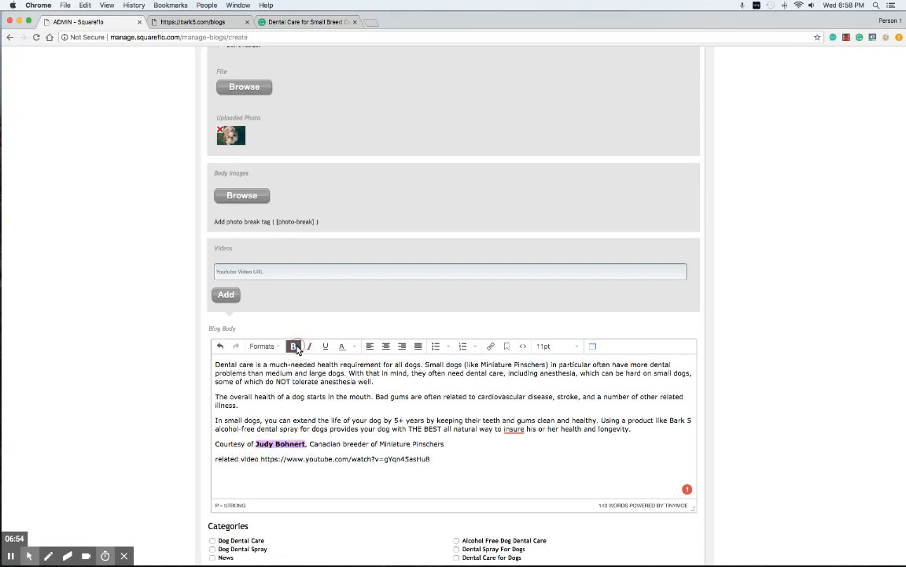
{"action": "left_click", "coordinate": [491, 346]}
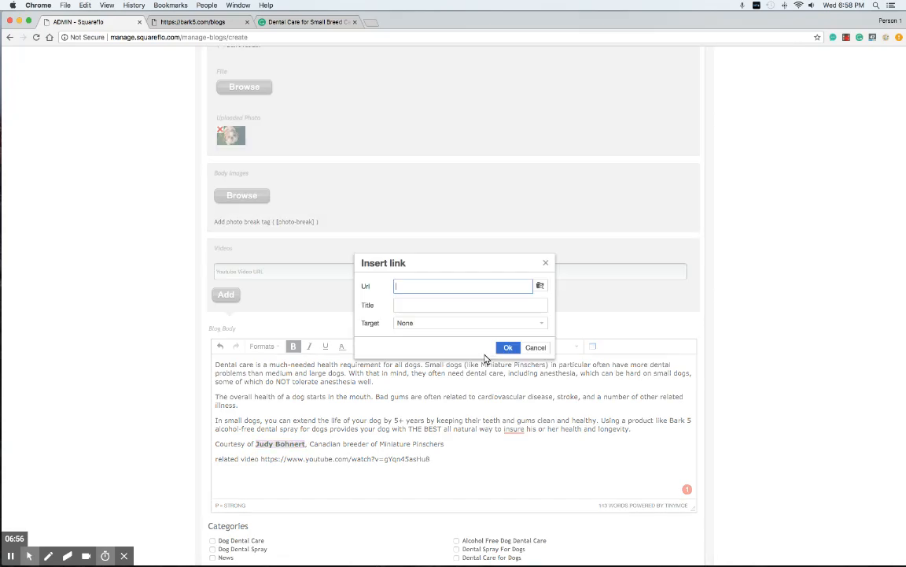
{"action": "key", "text": "super+v"}
{"action": "left_click", "coordinate": [486, 325]}
{"action": "left_click", "coordinate": [469, 350]}
{"action": "left_click", "coordinate": [508, 348]}
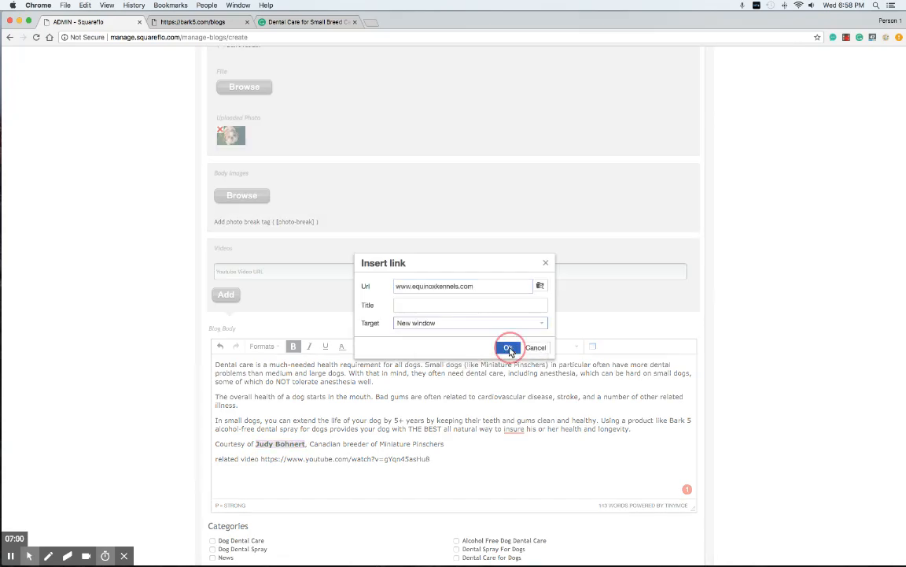
{"action": "left_click", "coordinate": [533, 317]}
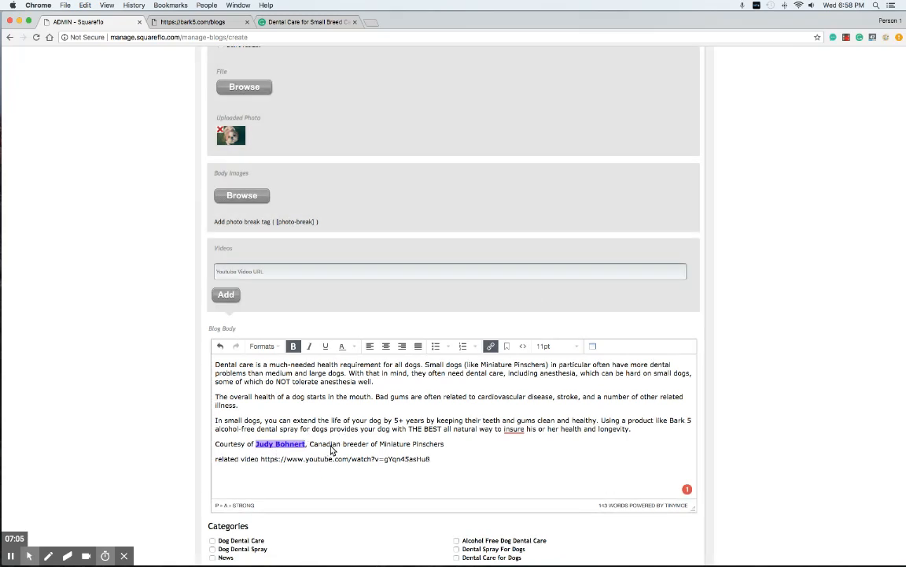
Step: Take the YouTube address out of the Blog Body and remove the whole related video line below the courtesy line
{"action": "left_click", "coordinate": [332, 449]}
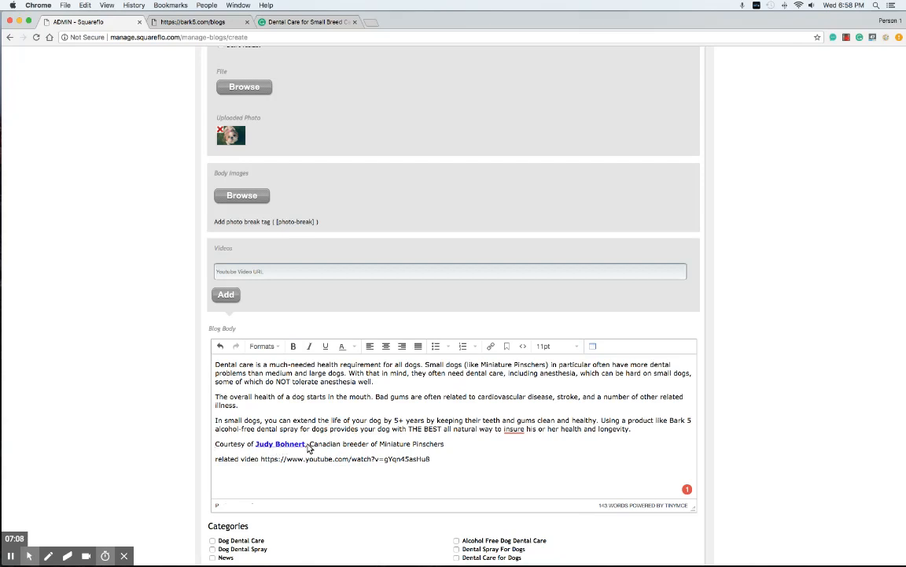
{"action": "left_click_drag", "start_coordinate": [430, 461], "coordinate": [197, 463]}
{"action": "key", "text": "BackSpace"}
{"action": "key", "text": "BackSpace"}
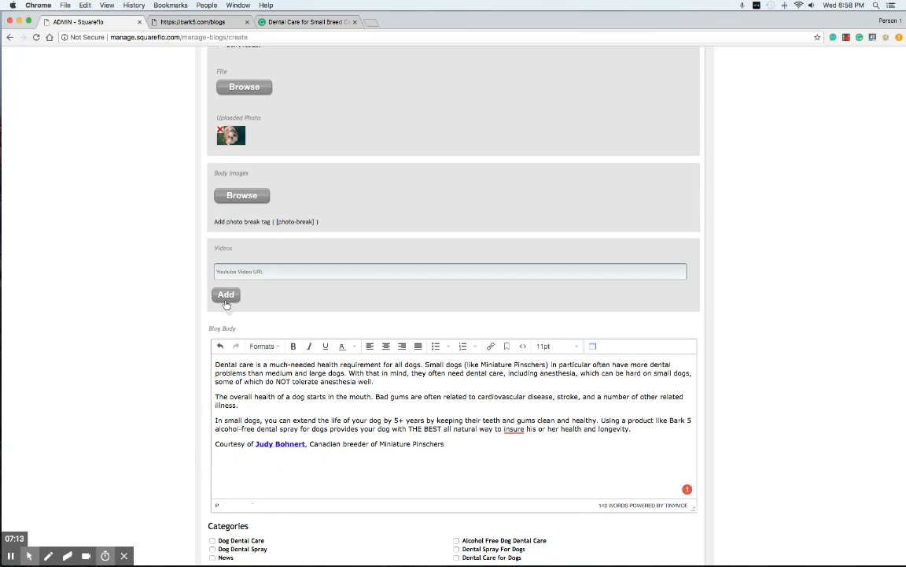
{"action": "left_click", "coordinate": [224, 269]}
{"action": "key", "text": "super+v"}
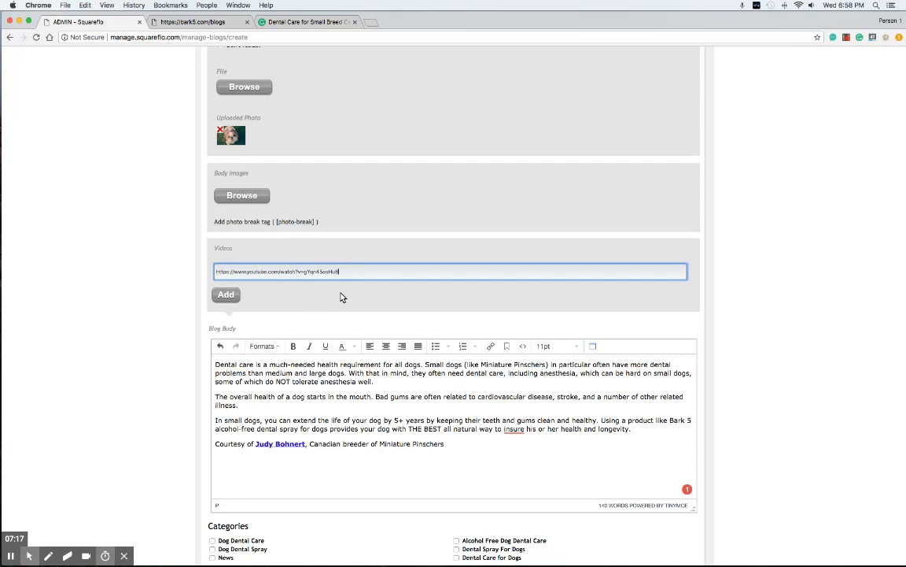
{"action": "left_click", "coordinate": [227, 295]}
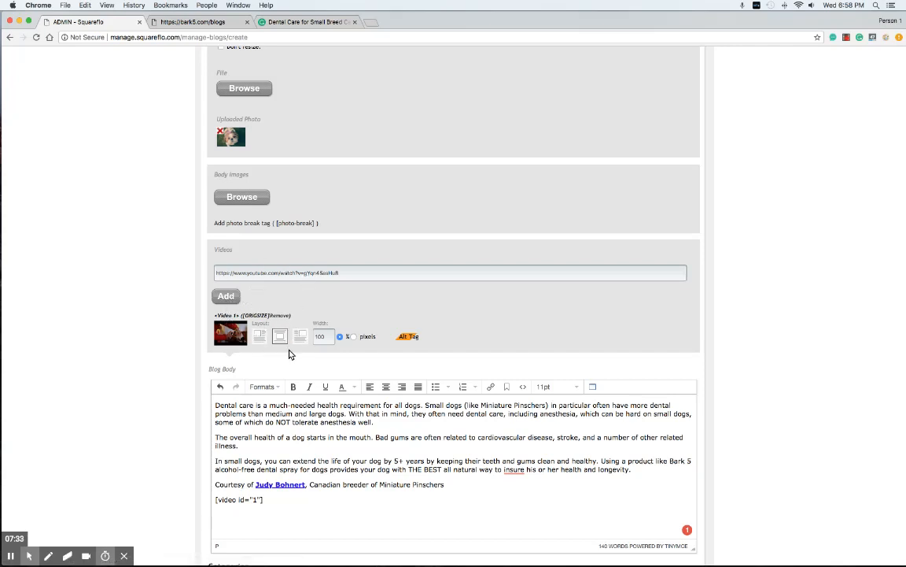
{"action": "left_click", "coordinate": [238, 273]}
{"action": "left_click_drag", "start_coordinate": [358, 275], "coordinate": [214, 264]}
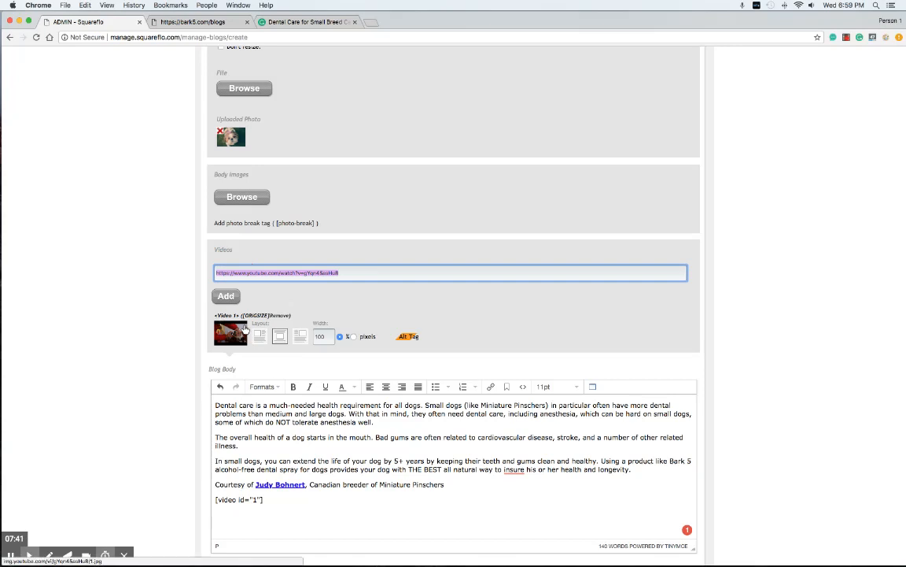
Step: Move the [video id="1"] tag from the end of the Blog Body to its own line above the "In small dogs" paragraph
{"action": "triple_click", "coordinate": [230, 501]}
{"action": "left_click_drag", "start_coordinate": [230, 504], "coordinate": [216, 502]}
{"action": "key", "text": "super+x"}
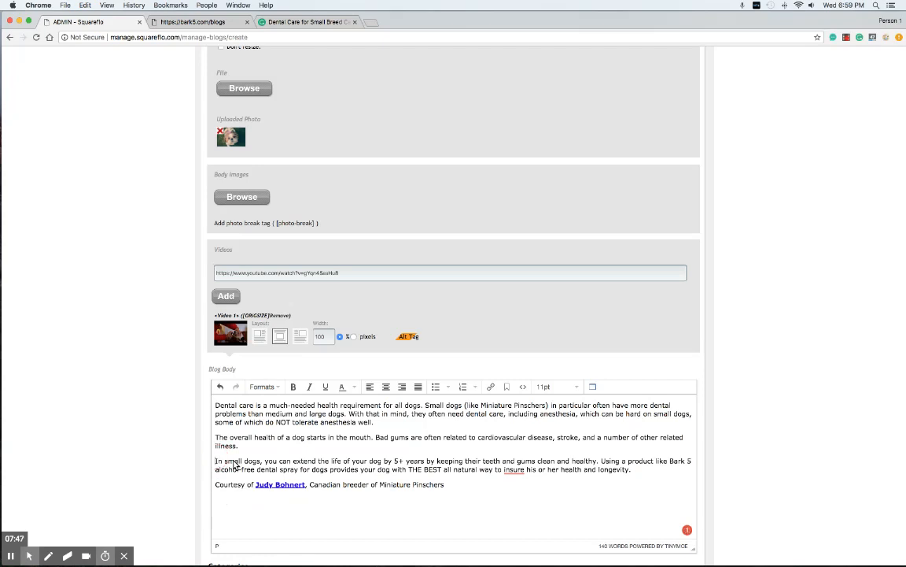
{"action": "key", "text": "Return"}
{"action": "key", "text": "super+v"}
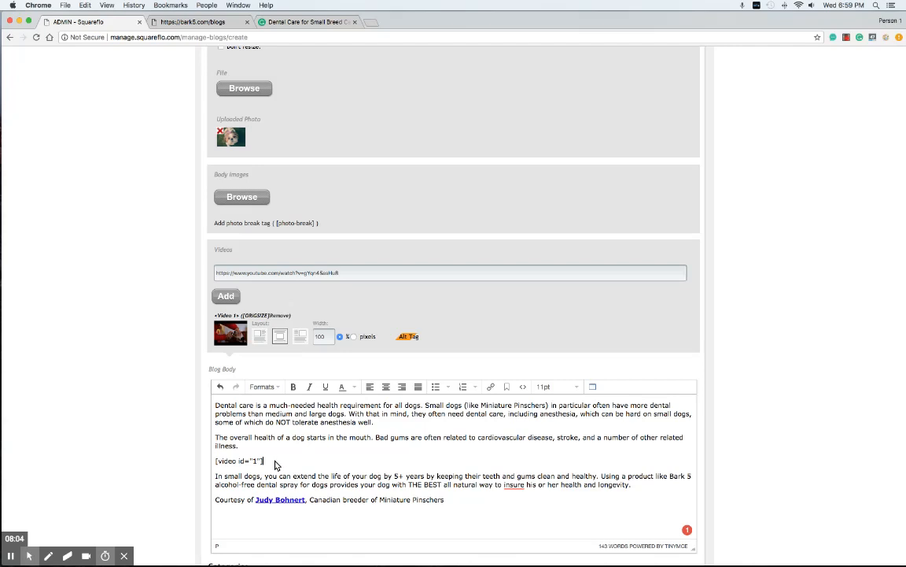
Step: Upload smalldog2.jpeg from the Desktop as a body image
{"action": "scroll", "coordinate": [269, 465], "scroll_direction": "up", "scroll_amount": 2}
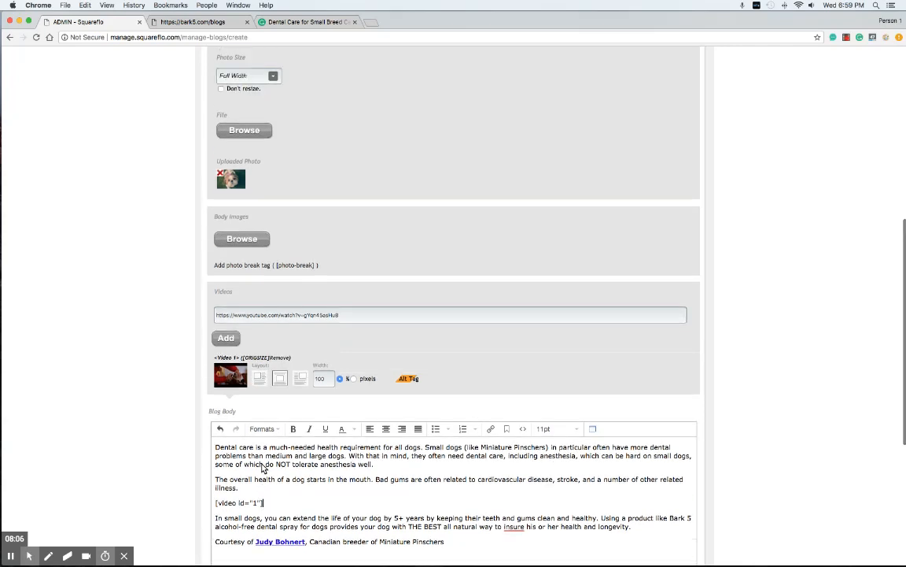
{"action": "left_click", "coordinate": [248, 209]}
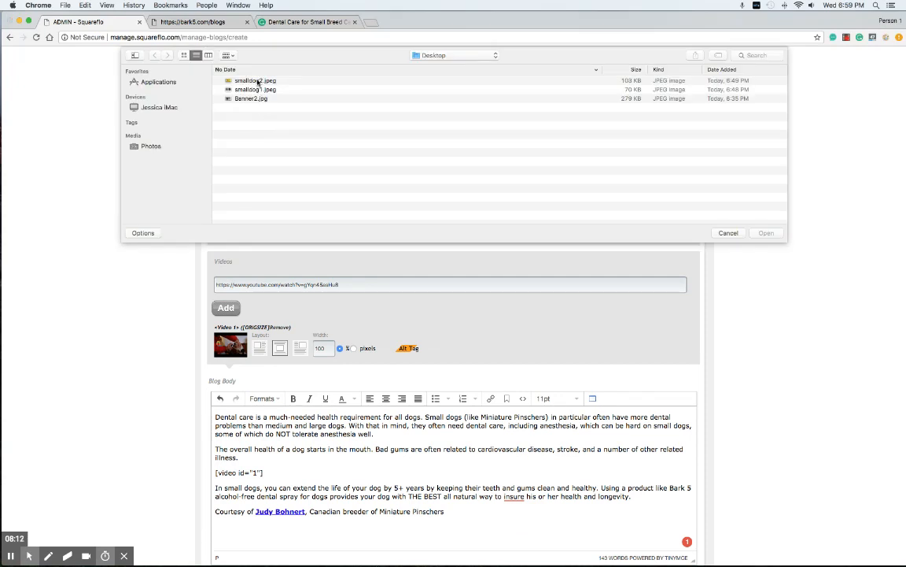
{"action": "left_click", "coordinate": [258, 81]}
{"action": "double_click", "coordinate": [258, 81]}
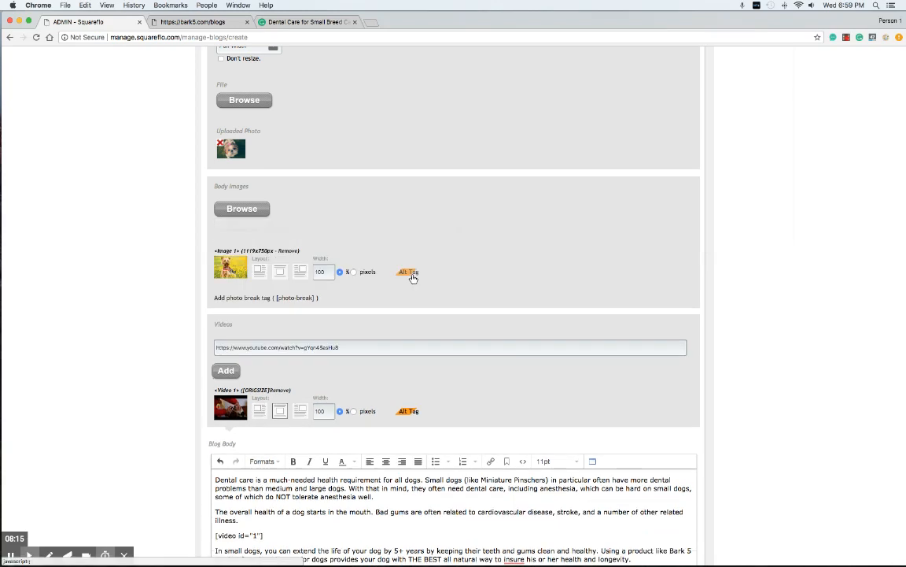
Step: Move the [photo id="1"] tag from the end of the Blog Body to its own line below the first paragraph
{"action": "scroll", "coordinate": [306, 244], "scroll_direction": "down", "scroll_amount": 2}
{"action": "scroll", "coordinate": [306, 244], "scroll_direction": "down", "scroll_amount": 1}
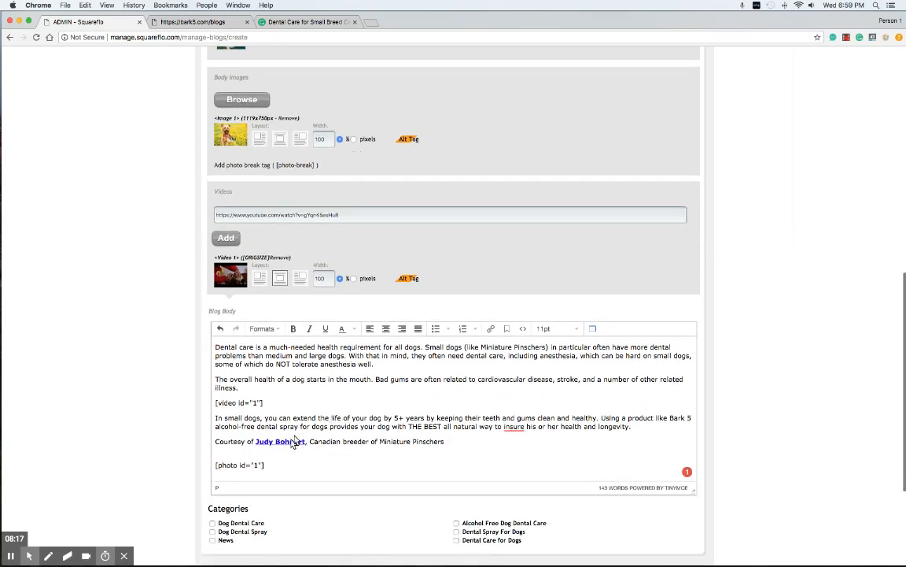
{"action": "left_click_drag", "start_coordinate": [265, 465], "coordinate": [215, 465]}
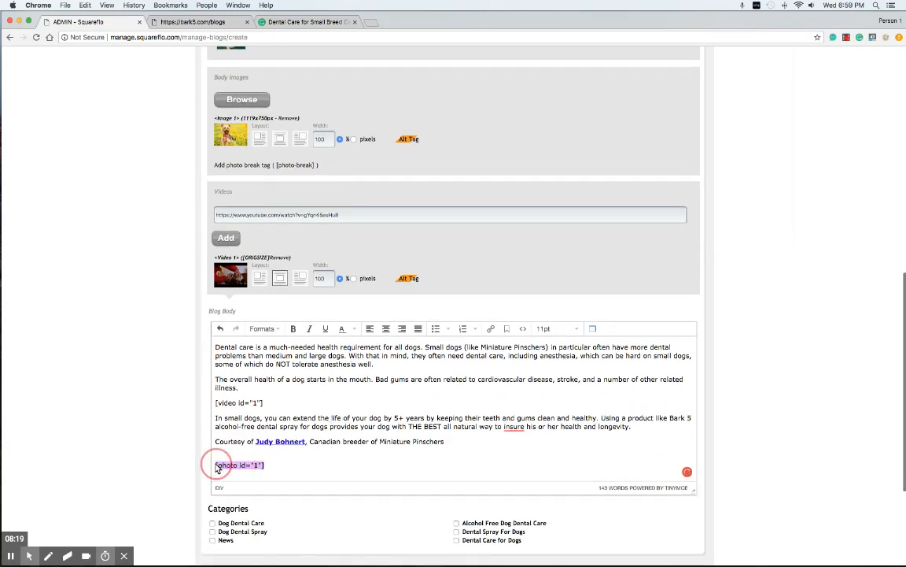
{"action": "key", "text": "BackSpace"}
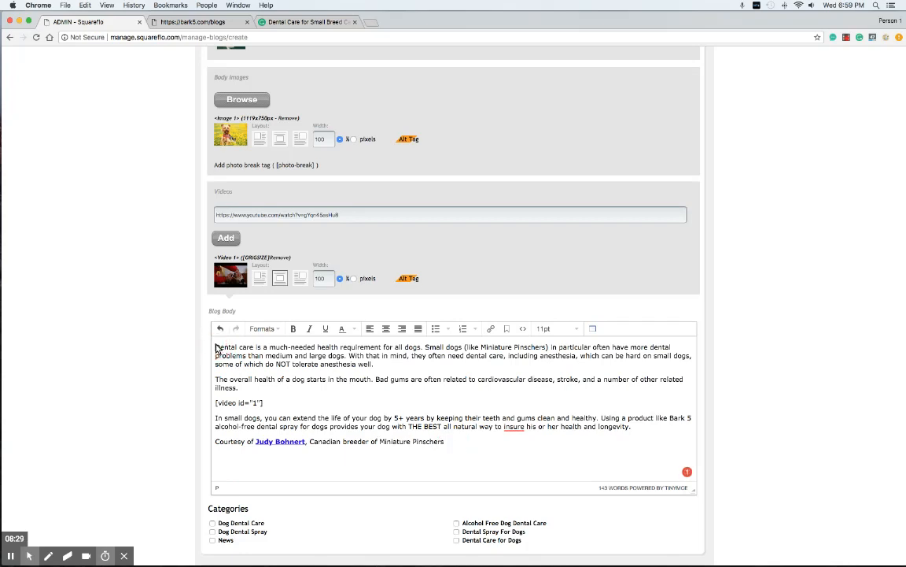
{"action": "key", "text": "super+v"}
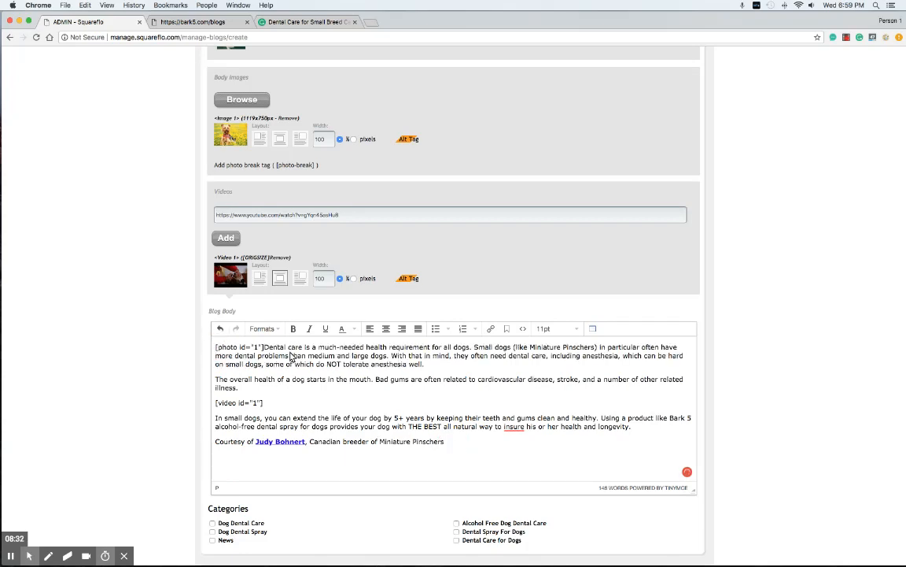
{"action": "key", "text": "super+z"}
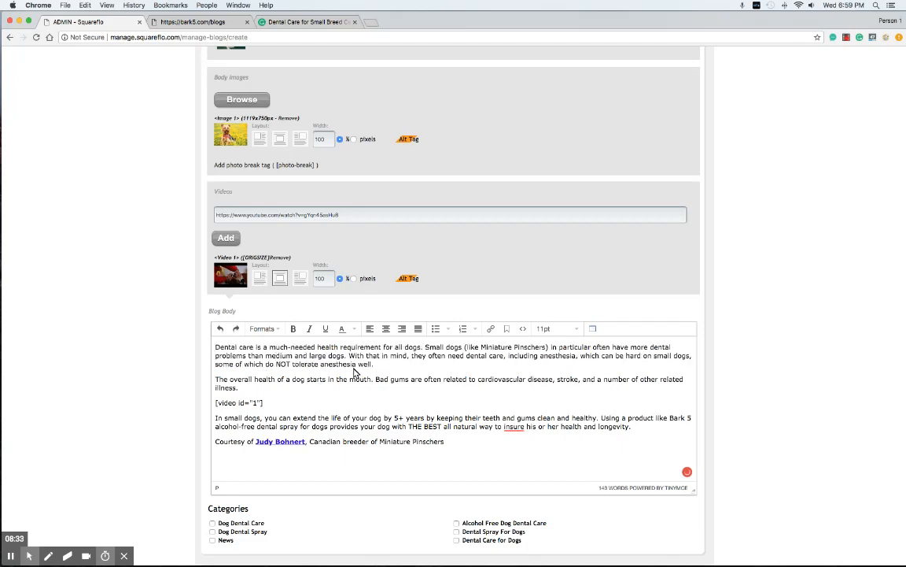
{"action": "left_click", "coordinate": [373, 365]}
{"action": "key", "text": "Return"}
{"action": "key", "text": "super+v"}
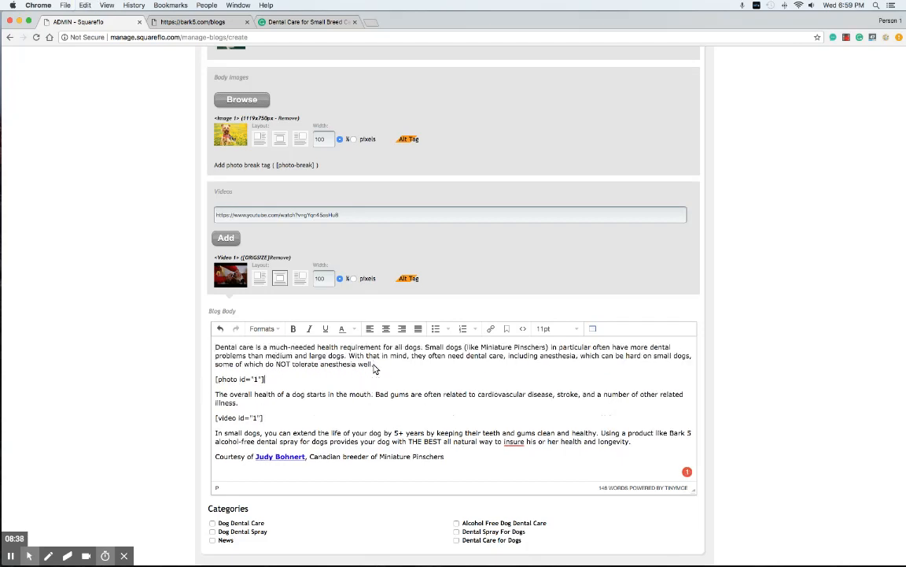
Step: Review the photo tag's placement in the Blog Body and the body image's layout, width and photo break options
{"action": "left_click_drag", "start_coordinate": [265, 379], "coordinate": [211, 379]}
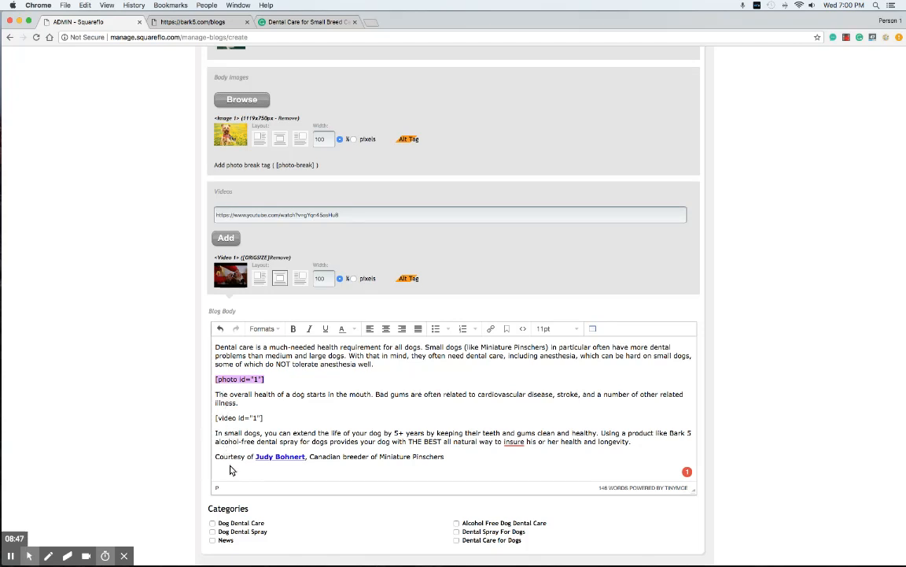
{"action": "scroll", "coordinate": [378, 370], "scroll_direction": "up", "scroll_amount": 2}
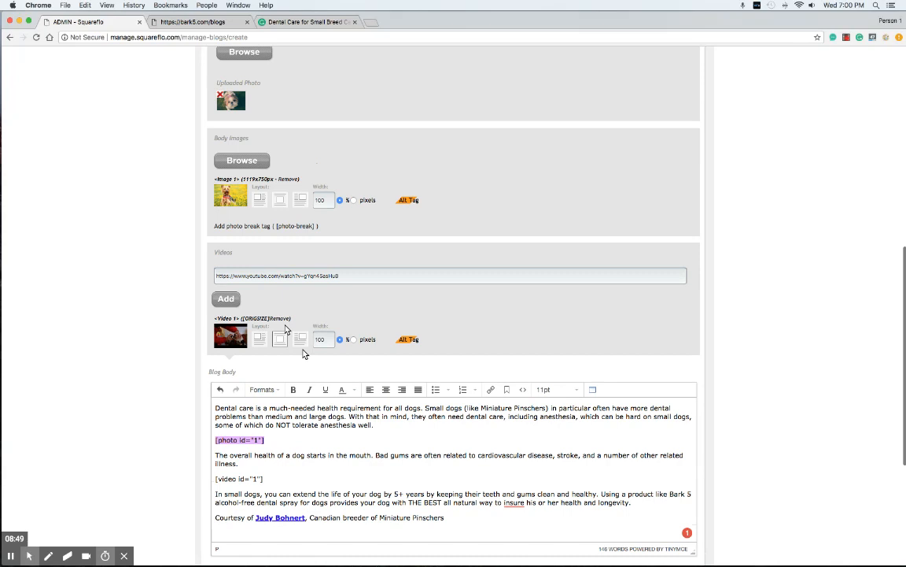
{"action": "double_click", "coordinate": [319, 200]}
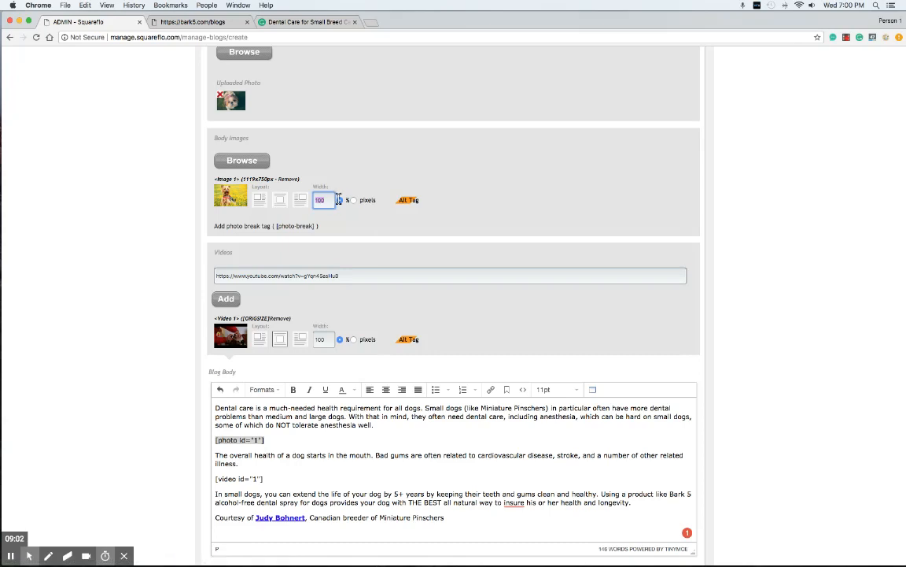
{"action": "scroll", "coordinate": [342, 200], "scroll_direction": "up", "scroll_amount": 1}
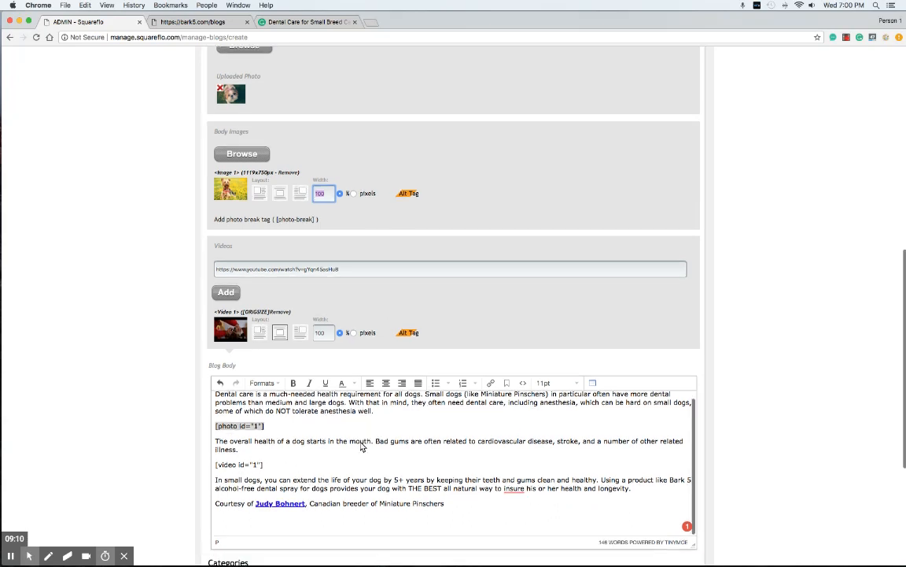
{"action": "scroll", "coordinate": [350, 441], "scroll_direction": "down", "scroll_amount": 1}
{"action": "scroll", "coordinate": [396, 234], "scroll_direction": "down", "scroll_amount": 1}
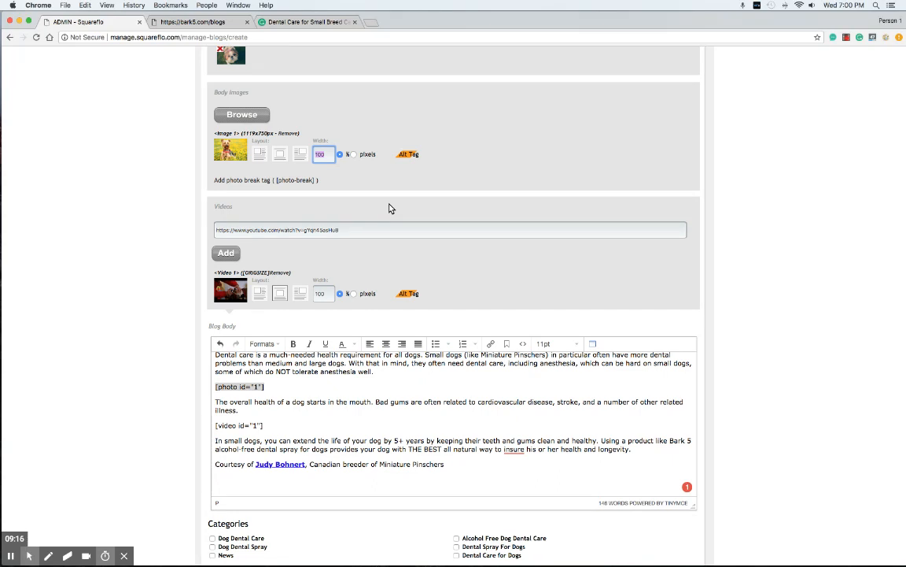
{"action": "scroll", "coordinate": [391, 206], "scroll_direction": "down", "scroll_amount": 1}
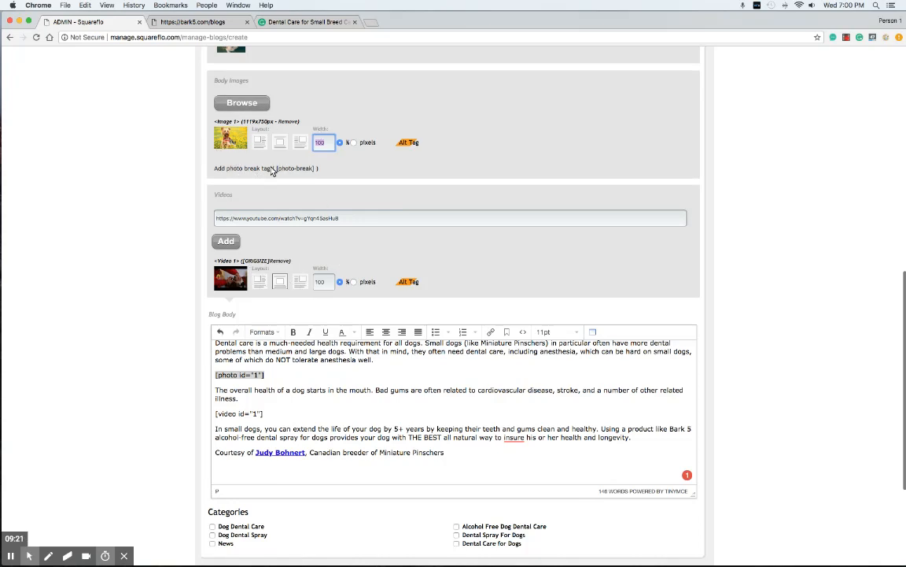
Step: Assign the post to every category except News and publish it
{"action": "scroll", "coordinate": [422, 403], "scroll_direction": "down", "scroll_amount": 2}
{"action": "scroll", "coordinate": [422, 402], "scroll_direction": "down", "scroll_amount": 4}
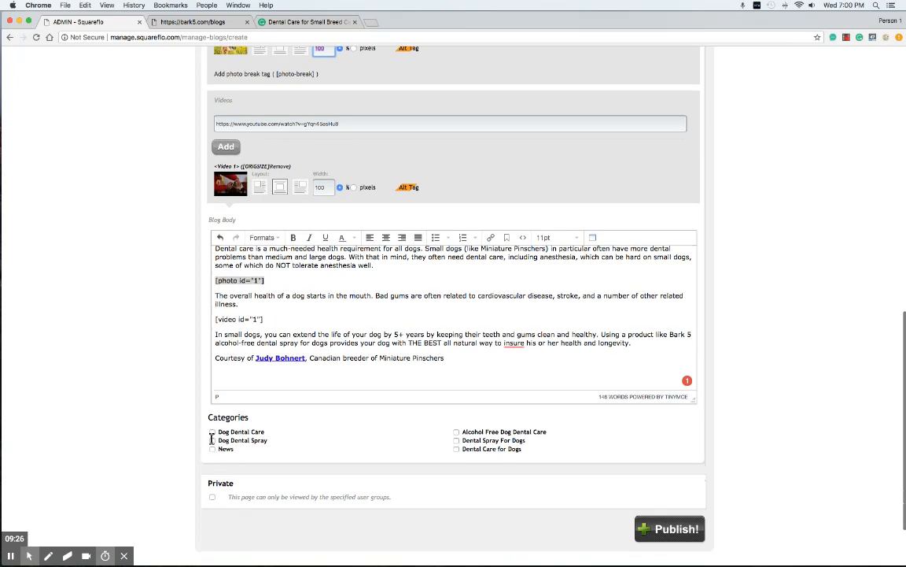
{"action": "left_click", "coordinate": [212, 440]}
{"action": "left_click", "coordinate": [212, 431]}
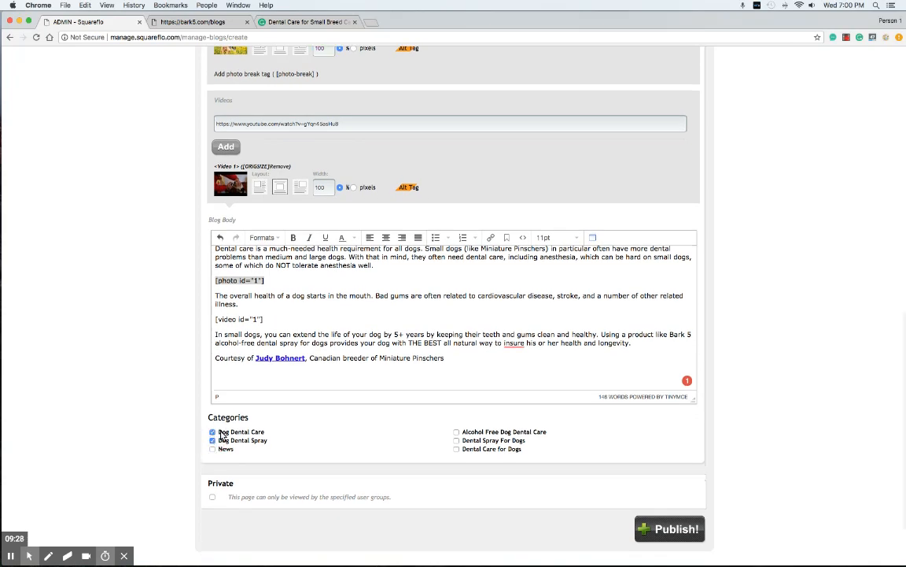
{"action": "left_click", "coordinate": [456, 440]}
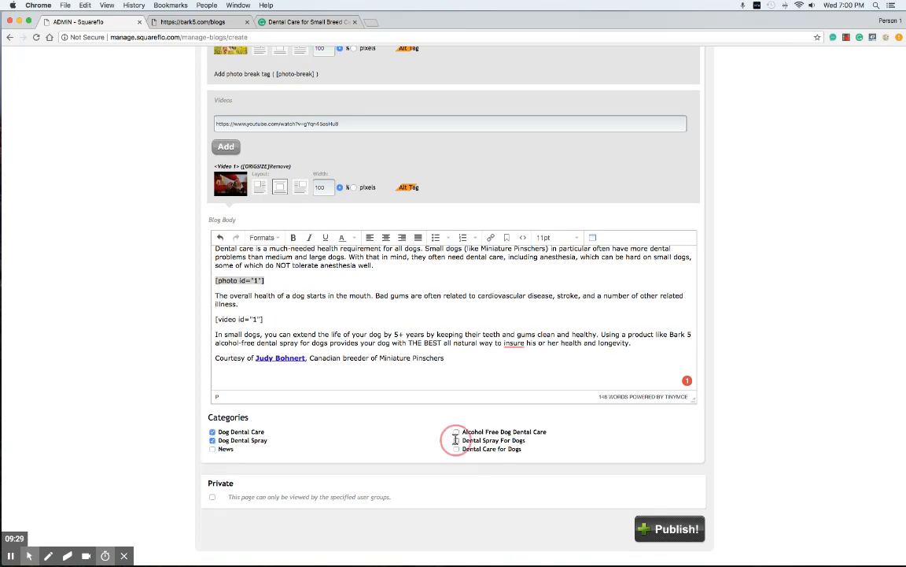
{"action": "left_click", "coordinate": [456, 431]}
{"action": "left_click", "coordinate": [454, 448]}
{"action": "scroll", "coordinate": [618, 496], "scroll_direction": "down", "scroll_amount": 3}
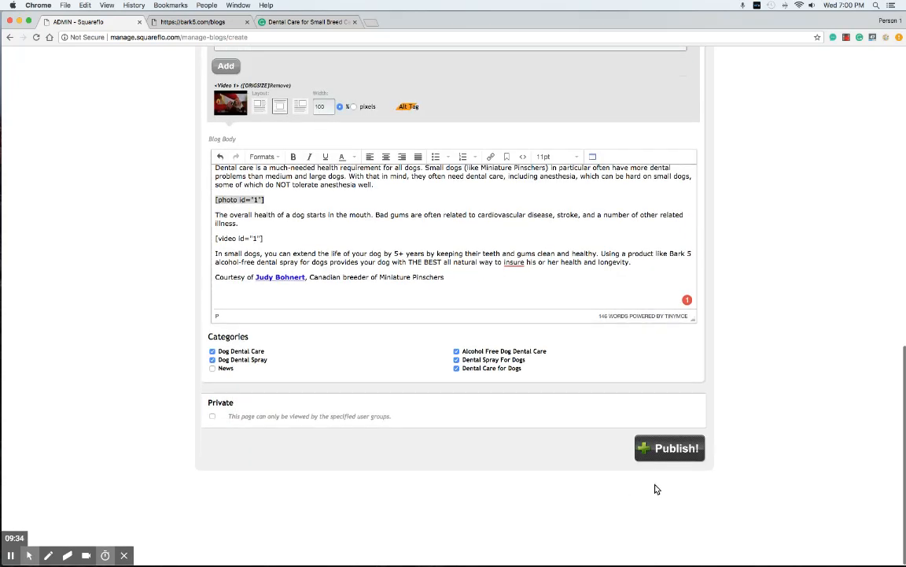
{"action": "left_click", "coordinate": [677, 450]}
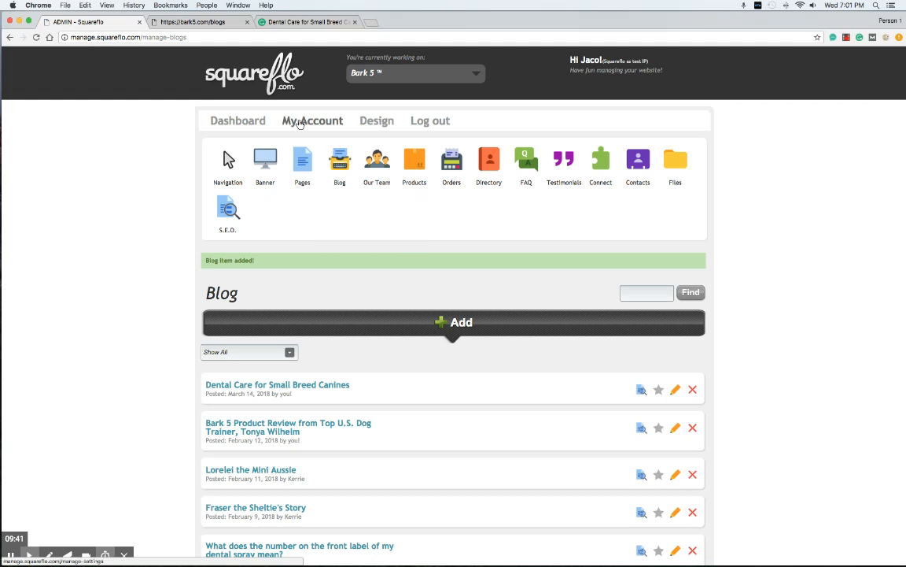
Step: Reload the live Bark 5 blog page and open the new post "Dental Care for Small Breed Canines"
{"action": "left_click", "coordinate": [219, 22]}
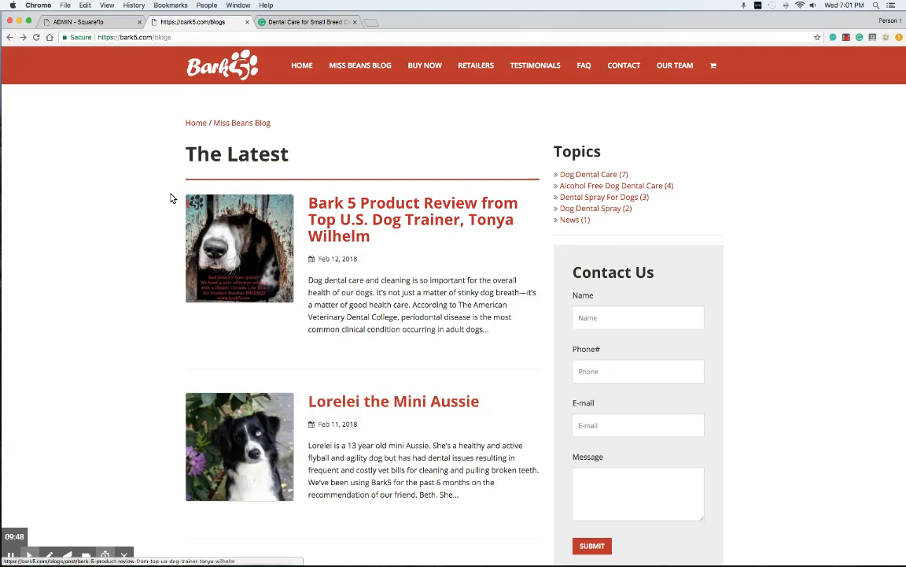
{"action": "right_click", "coordinate": [56, 186]}
{"action": "left_click", "coordinate": [69, 209]}
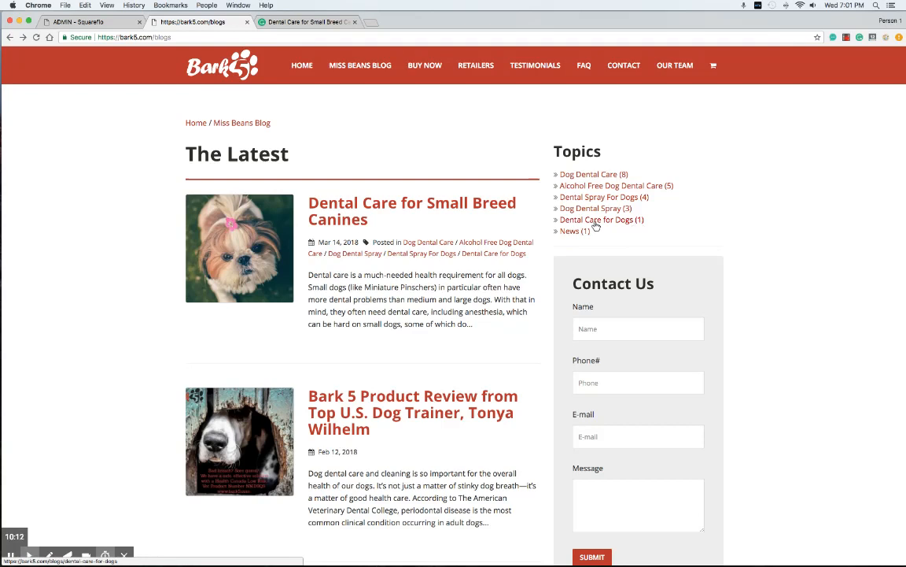
{"action": "left_click", "coordinate": [343, 219]}
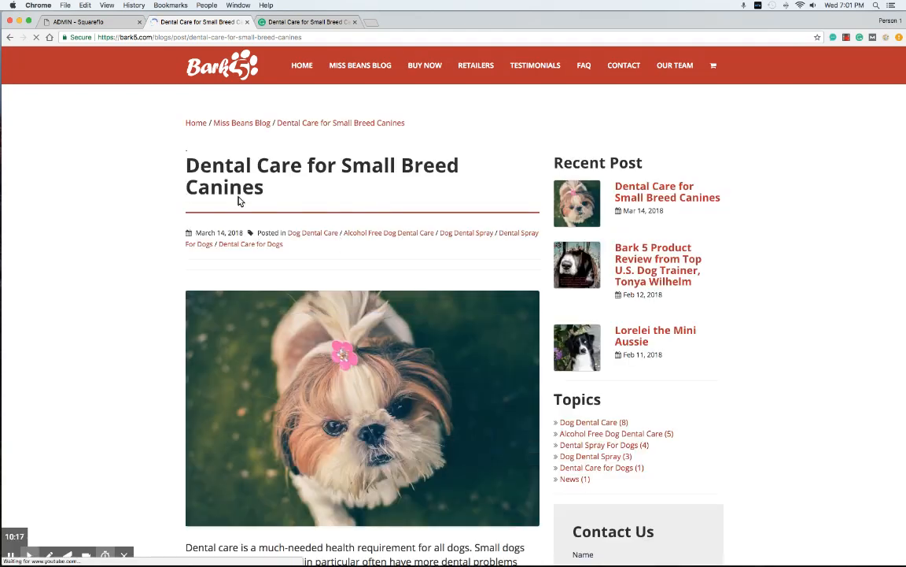
Step: Examine the published post's heading and photo, and the categories listed beneath its title
{"action": "scroll", "coordinate": [101, 192], "scroll_direction": "down", "scroll_amount": 2}
{"action": "scroll", "coordinate": [214, 150], "scroll_direction": "up", "scroll_amount": 2}
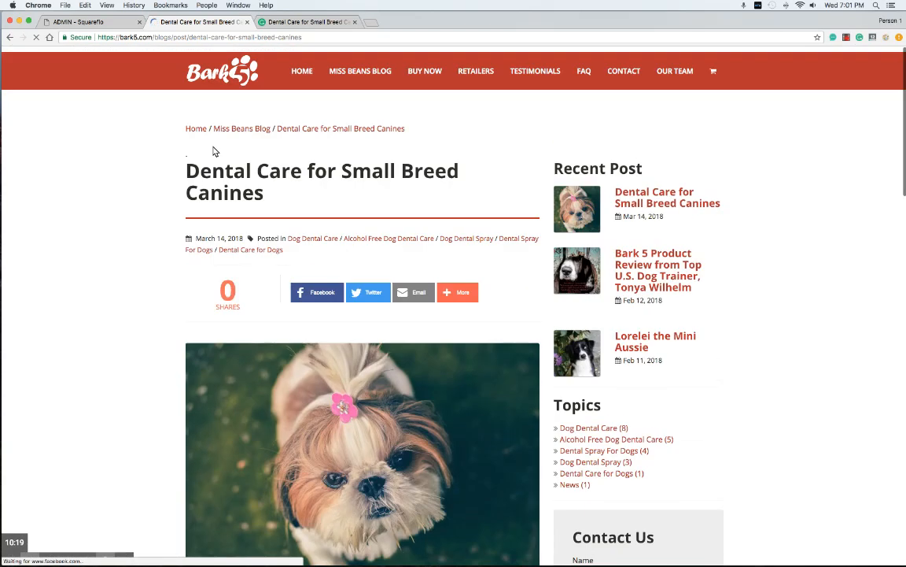
{"action": "scroll", "coordinate": [260, 197], "scroll_direction": "down", "scroll_amount": 4}
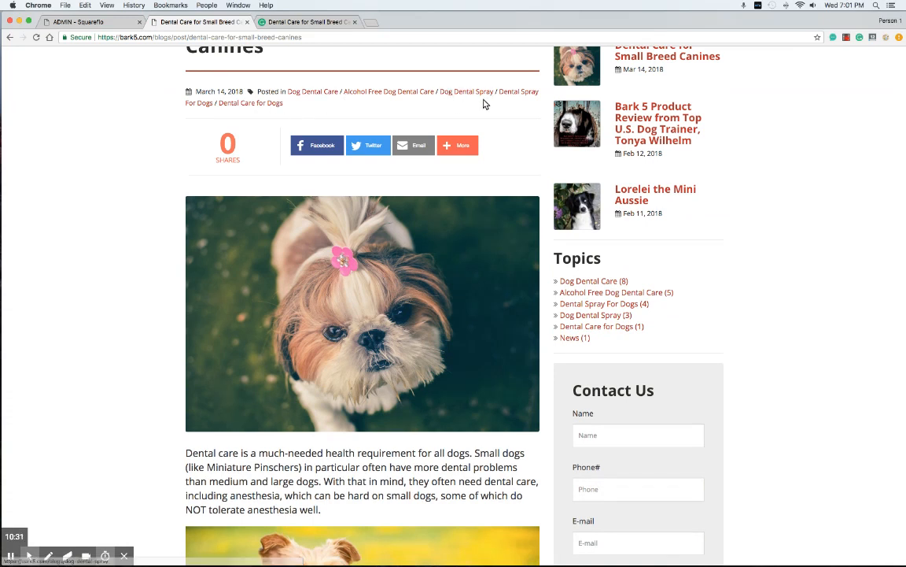
{"action": "left_click_drag", "start_coordinate": [293, 107], "coordinate": [316, 93]}
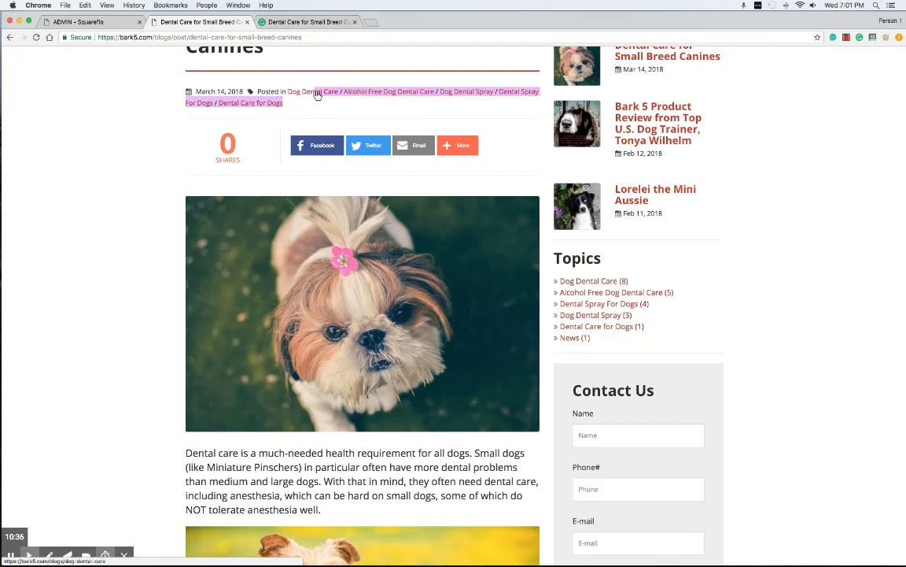
{"action": "left_click", "coordinate": [276, 96]}
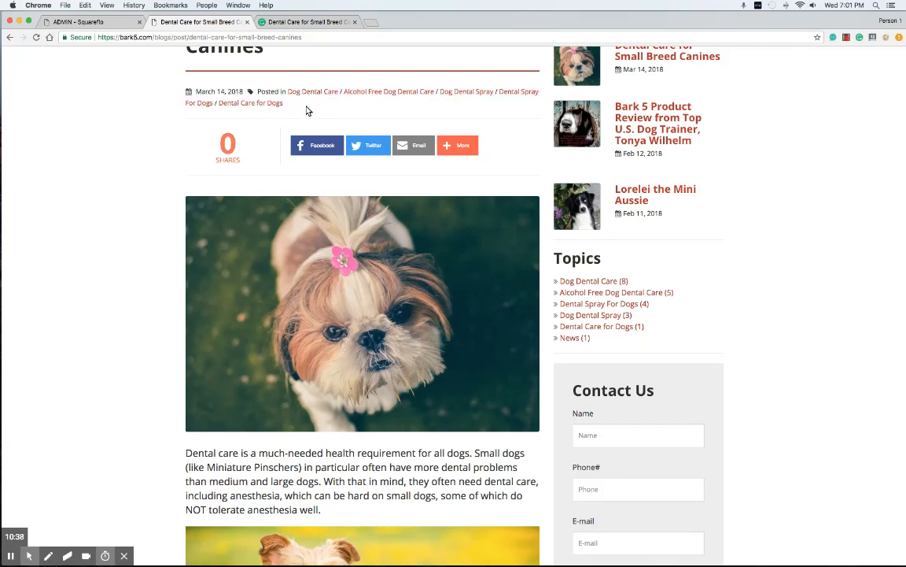
{"action": "left_click", "coordinate": [290, 110]}
{"action": "left_click_drag", "start_coordinate": [290, 110], "coordinate": [290, 96]}
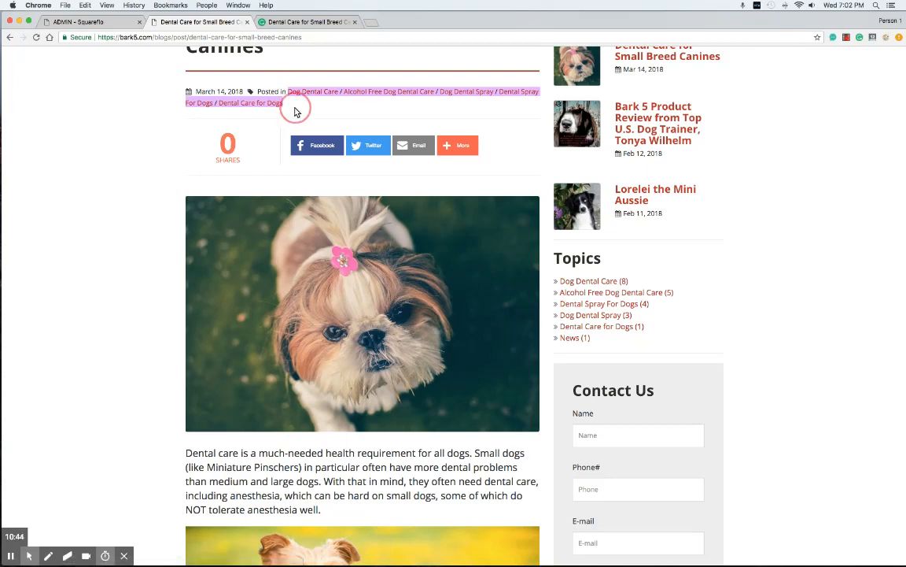
Step: Compare the category links beneath the post's title with the entries in the Topics list
{"action": "left_click", "coordinate": [296, 111]}
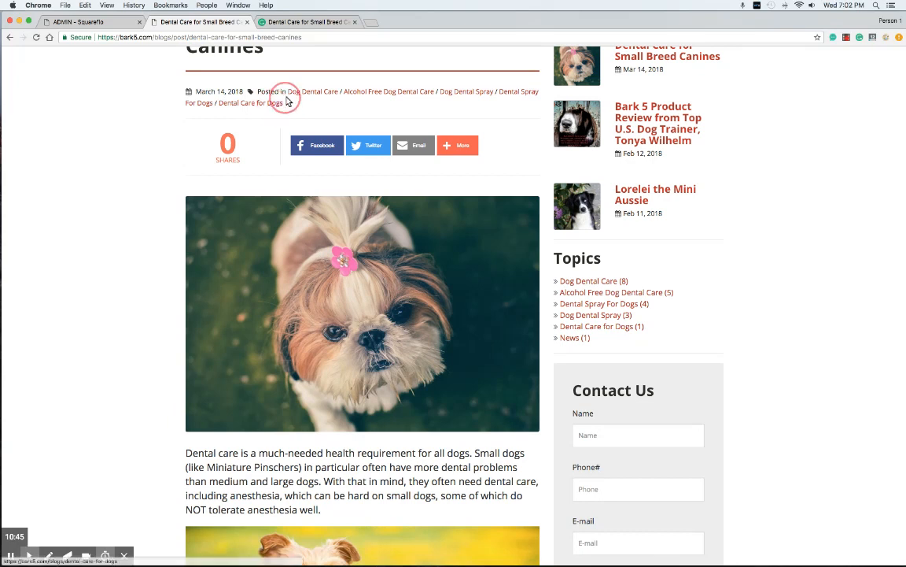
{"action": "left_click_drag", "start_coordinate": [285, 95], "coordinate": [280, 105]}
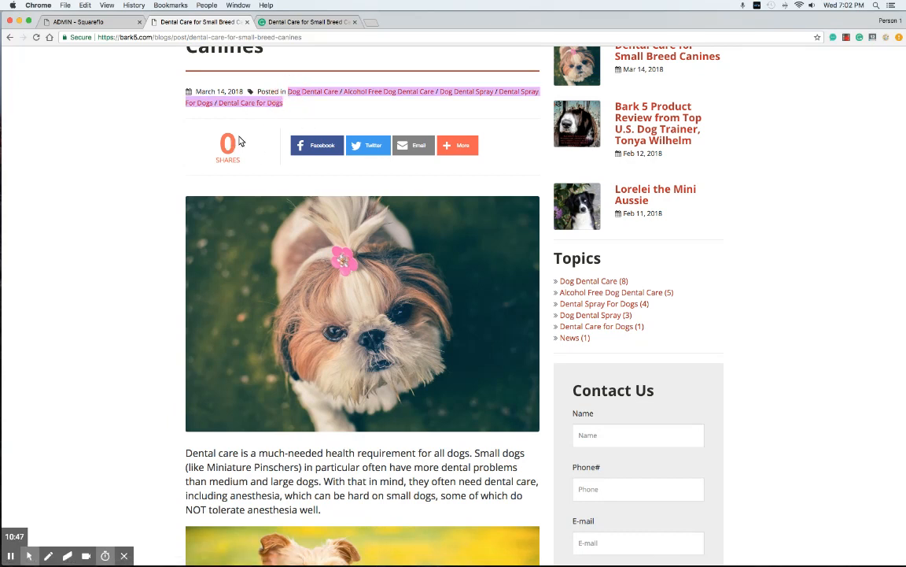
{"action": "left_click", "coordinate": [350, 100]}
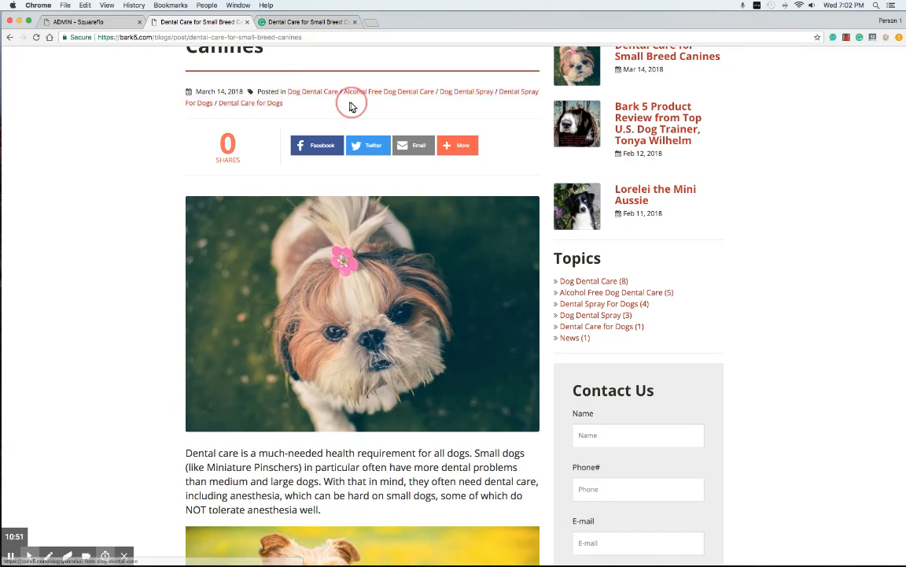
{"action": "left_click", "coordinate": [294, 91]}
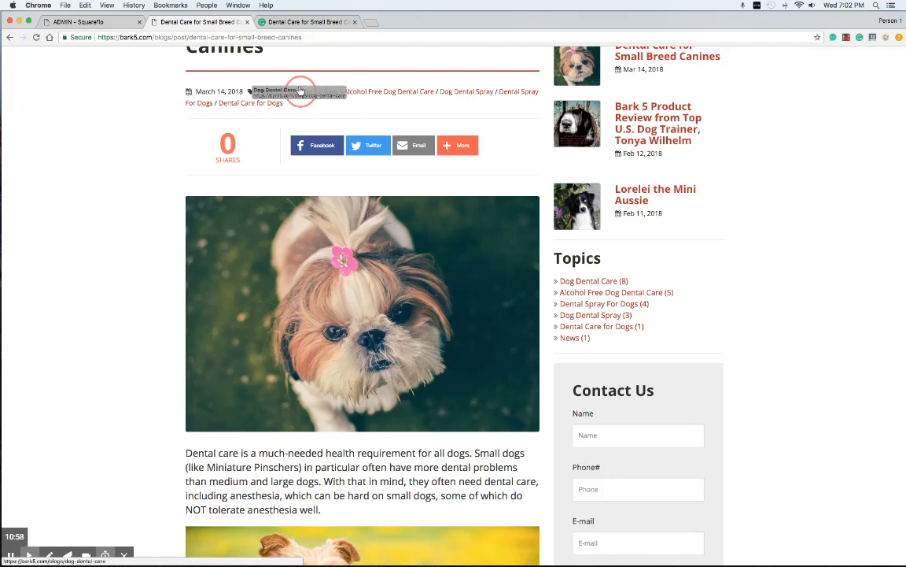
{"action": "left_click", "coordinate": [543, 258]}
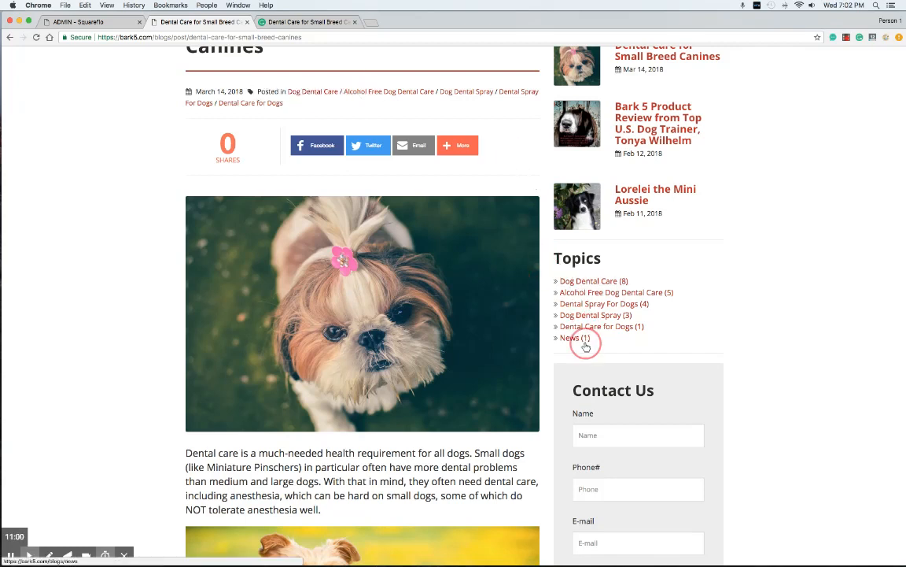
{"action": "left_click", "coordinate": [354, 111]}
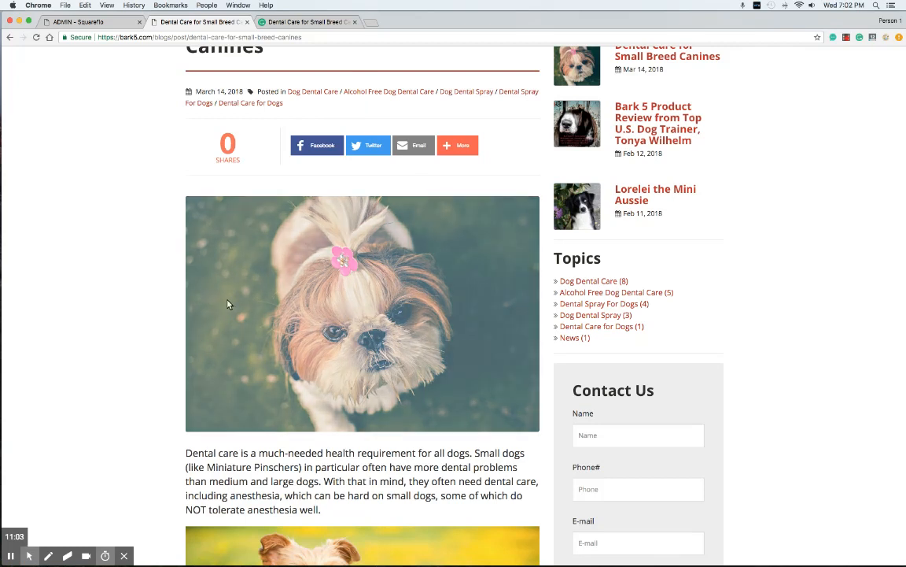
Step: Review the published post's opening paragraph, the photo in the body and the paragraph that follows it
{"action": "scroll", "coordinate": [229, 244], "scroll_direction": "down", "scroll_amount": 1}
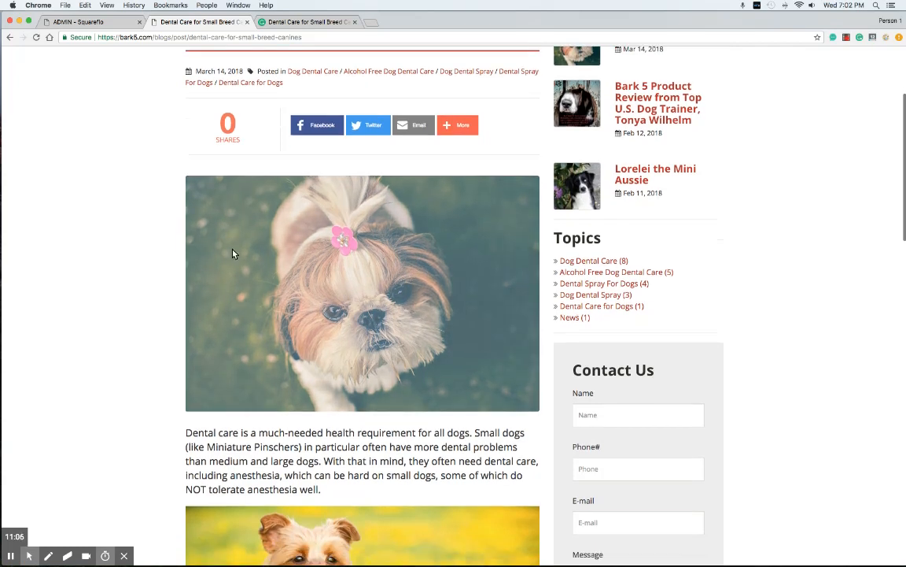
{"action": "scroll", "coordinate": [236, 253], "scroll_direction": "down", "scroll_amount": 5}
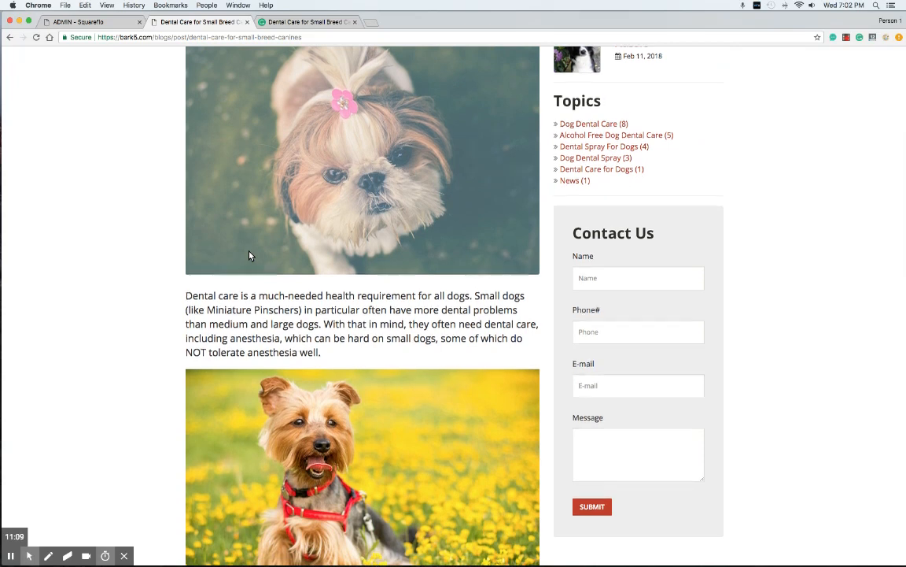
{"action": "scroll", "coordinate": [251, 255], "scroll_direction": "down", "scroll_amount": 2}
{"action": "left_click_drag", "start_coordinate": [323, 293], "coordinate": [184, 237]}
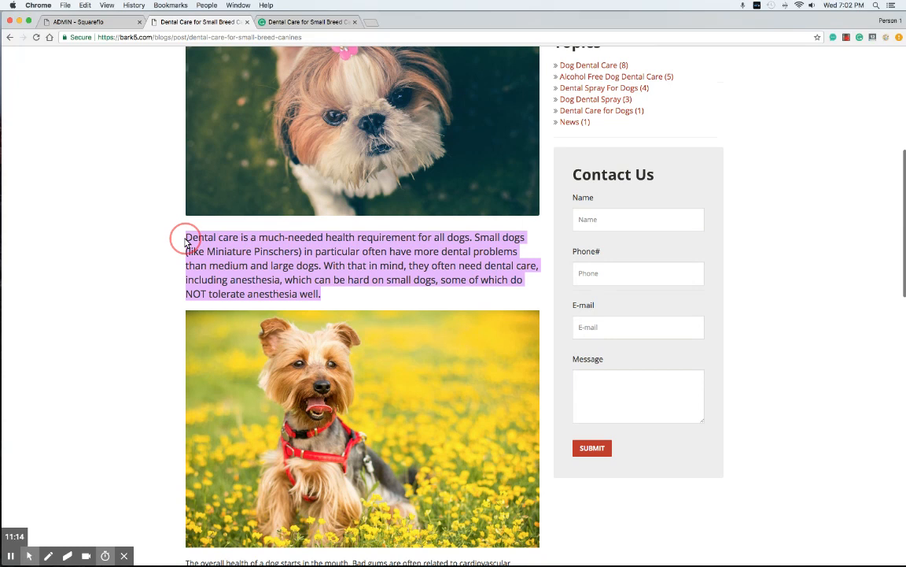
{"action": "left_click", "coordinate": [330, 282]}
{"action": "scroll", "coordinate": [347, 299], "scroll_direction": "down", "scroll_amount": 1}
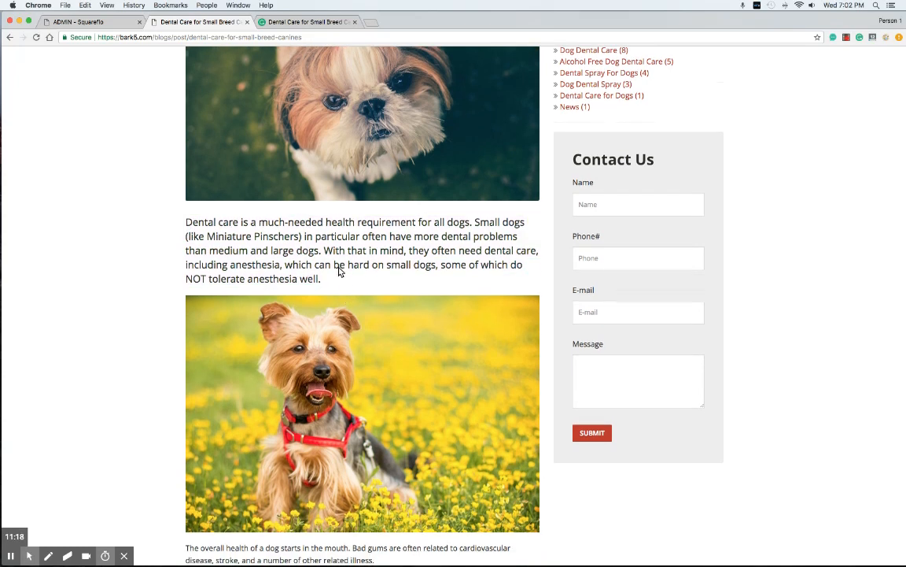
{"action": "scroll", "coordinate": [341, 270], "scroll_direction": "down", "scroll_amount": 5}
{"action": "left_click_drag", "start_coordinate": [376, 379], "coordinate": [276, 368]}
{"action": "scroll", "coordinate": [313, 286], "scroll_direction": "down", "scroll_amount": 6}
{"action": "scroll", "coordinate": [314, 286], "scroll_direction": "up", "scroll_amount": 1}
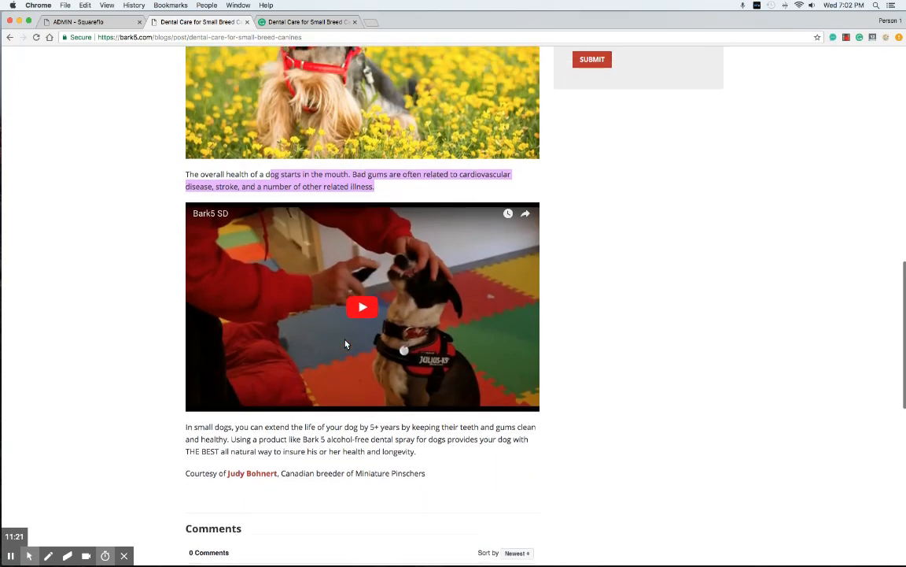
Step: Play the embedded Bark5 SD video briefly, pause it, and check the credit link and Comments section below it
{"action": "left_click", "coordinate": [363, 312]}
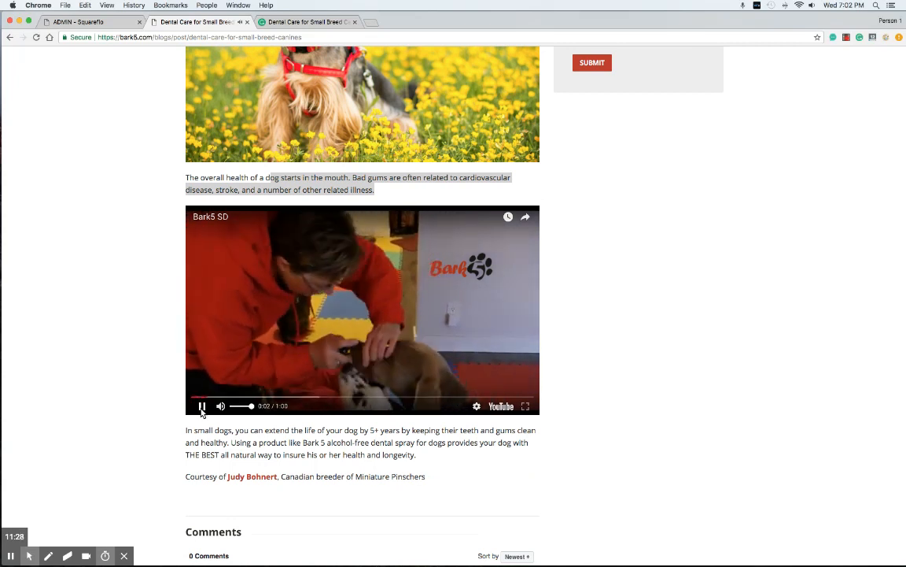
{"action": "left_click", "coordinate": [202, 408]}
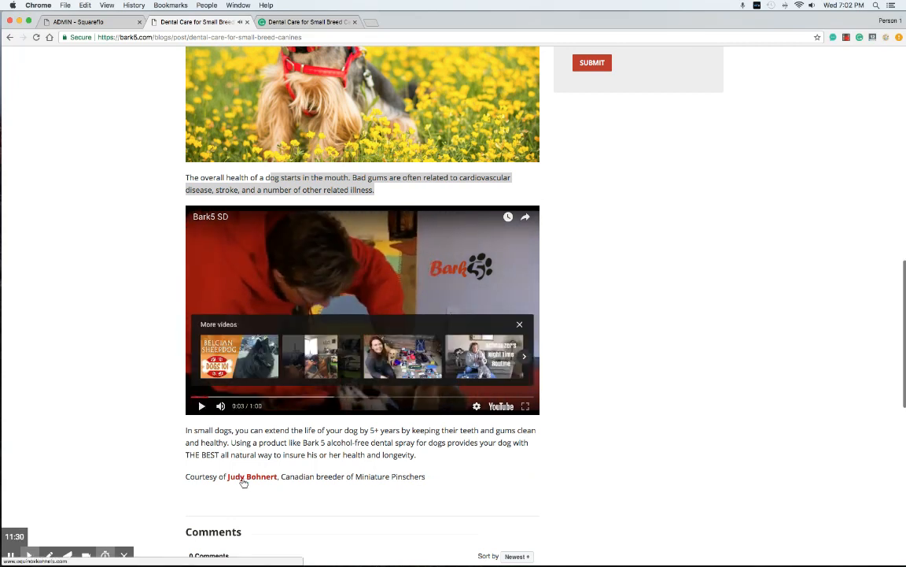
{"action": "scroll", "coordinate": [270, 482], "scroll_direction": "down", "scroll_amount": 3}
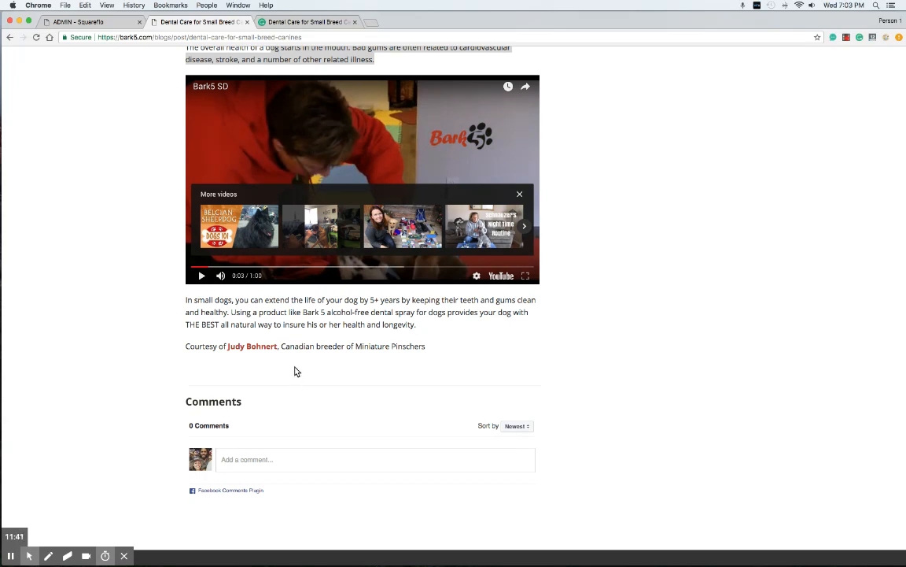
Step: Start a Facebook share of the post on a managed page, choosing Flo Print as the page
{"action": "scroll", "coordinate": [291, 393], "scroll_direction": "up", "scroll_amount": 10}
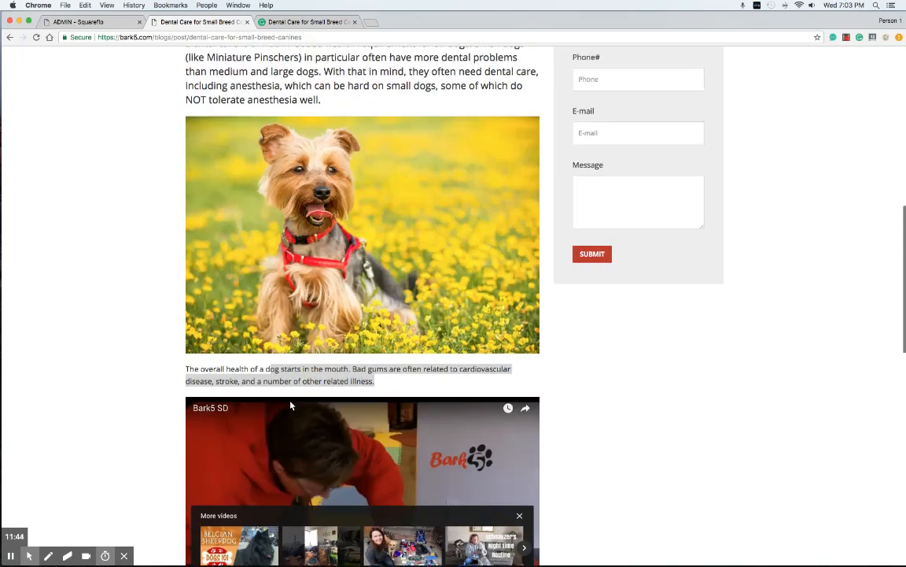
{"action": "scroll", "coordinate": [279, 402], "scroll_direction": "up", "scroll_amount": 10}
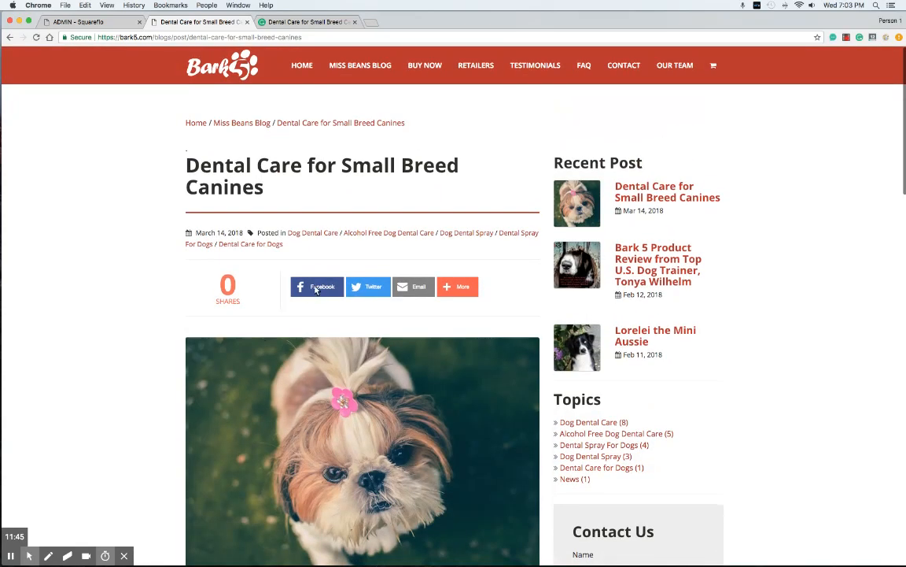
{"action": "left_click", "coordinate": [315, 287]}
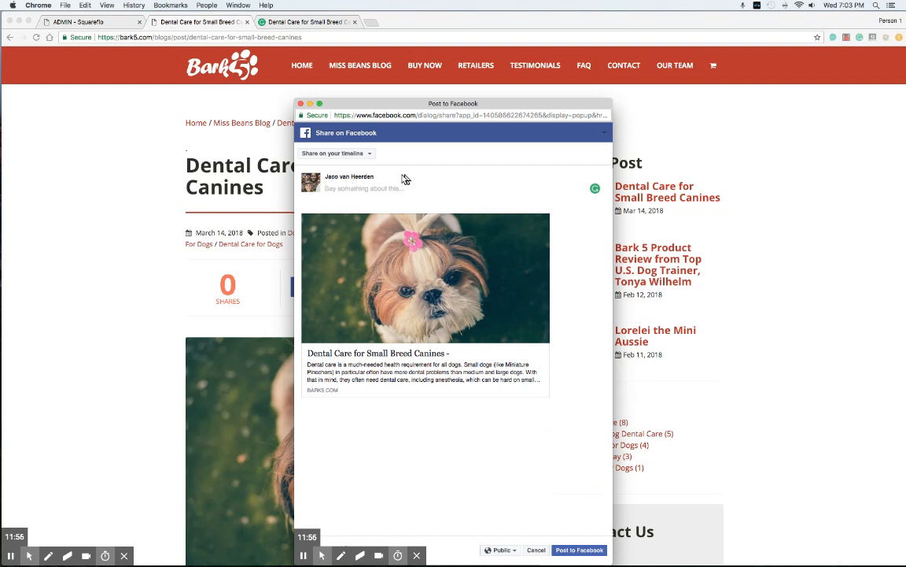
{"action": "left_click", "coordinate": [350, 154]}
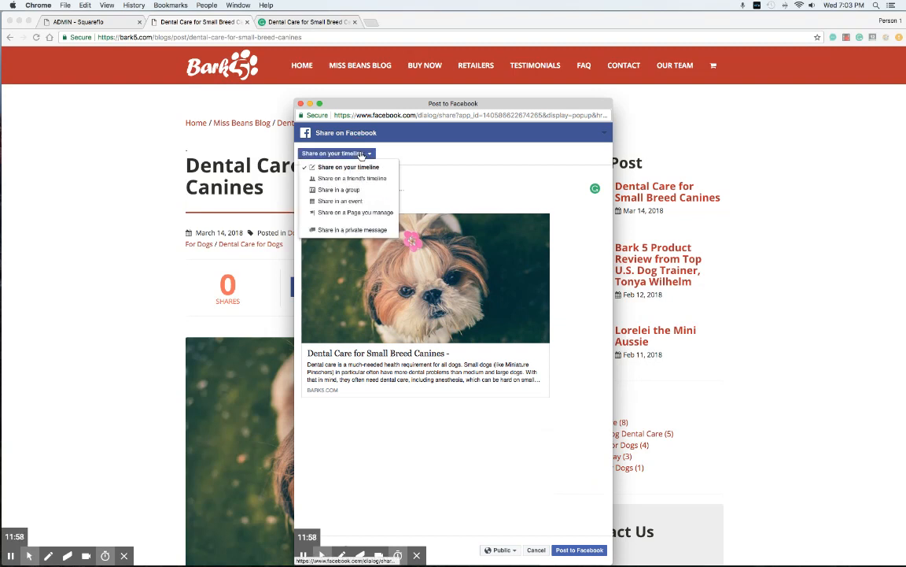
{"action": "left_click", "coordinate": [341, 214]}
{"action": "left_click", "coordinate": [375, 176]}
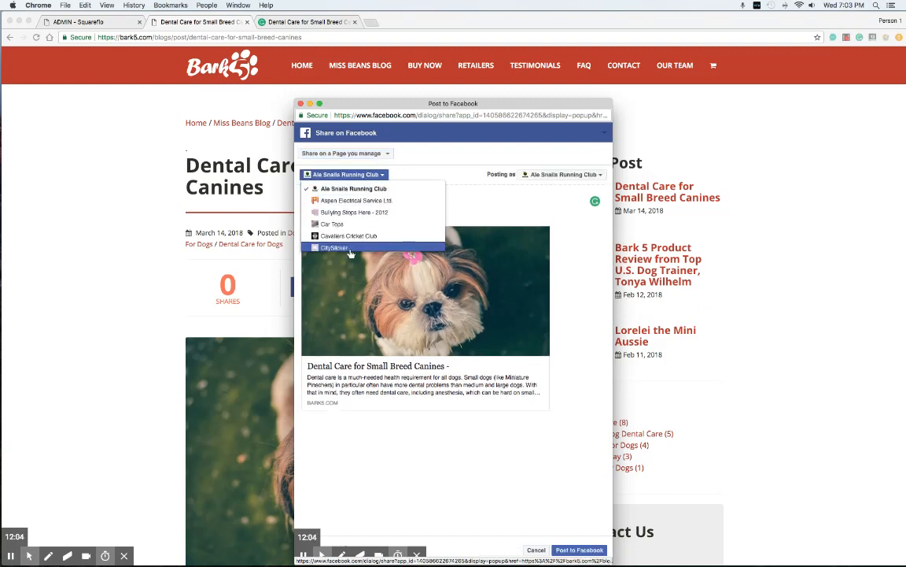
{"action": "scroll", "coordinate": [357, 229], "scroll_direction": "down", "scroll_amount": 1}
{"action": "scroll", "coordinate": [357, 232], "scroll_direction": "down", "scroll_amount": 4}
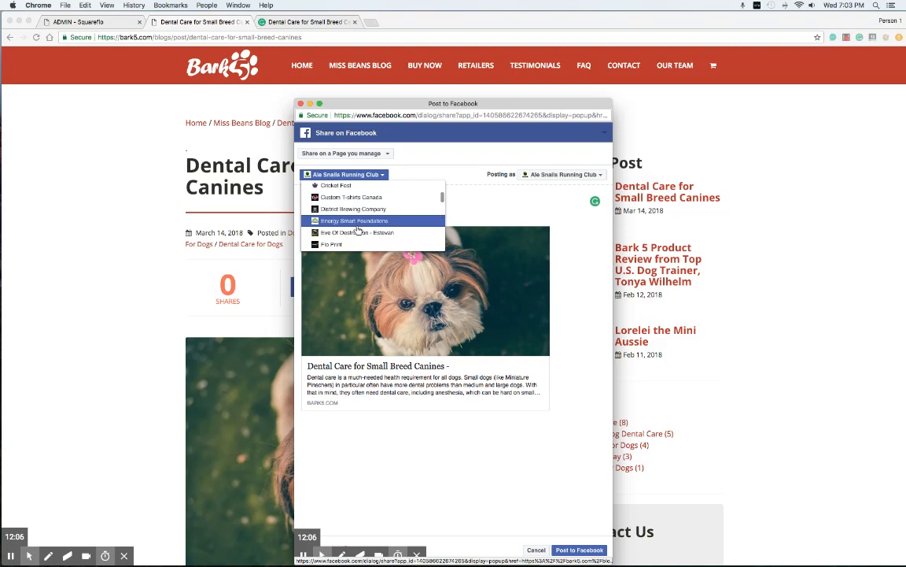
{"action": "scroll", "coordinate": [350, 234], "scroll_direction": "down", "scroll_amount": 1}
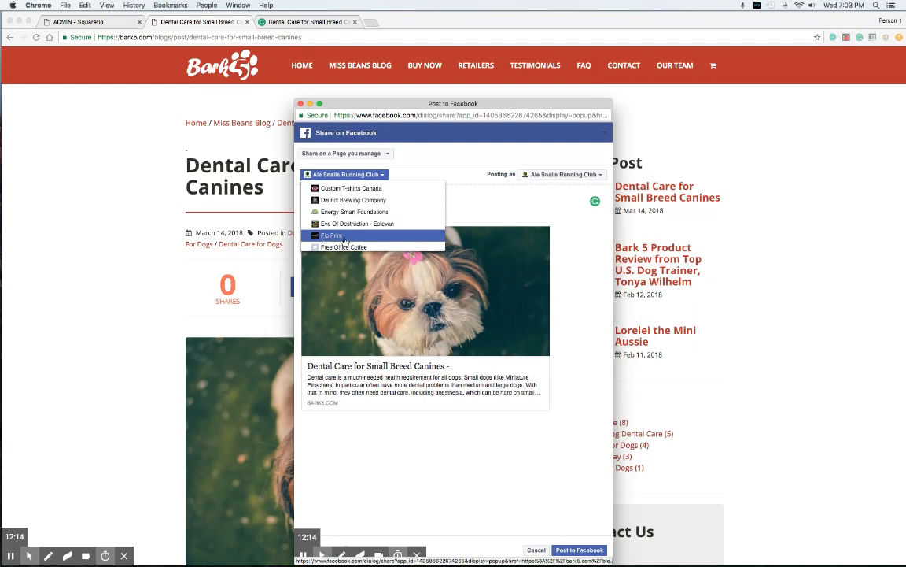
{"action": "left_click", "coordinate": [341, 239]}
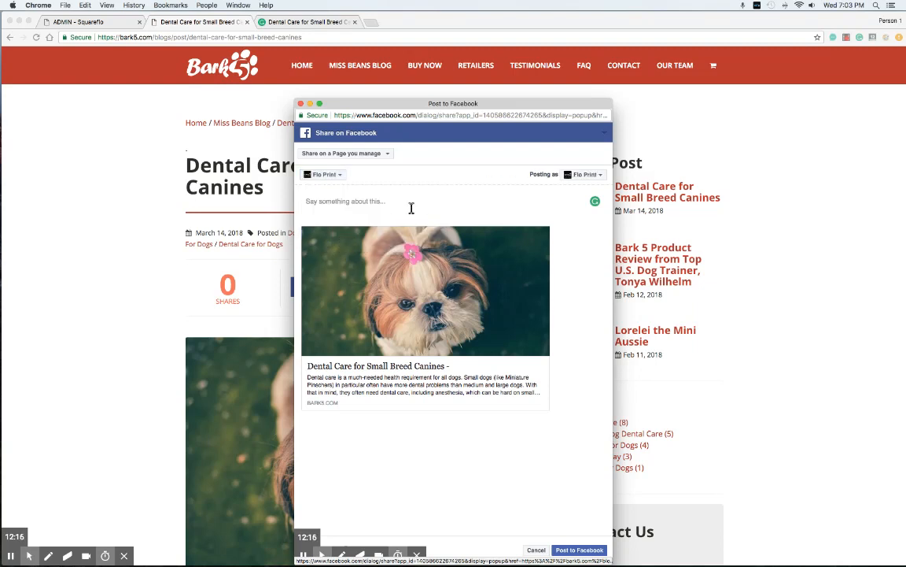
Step: Add the message "Check this out" to the Facebook share, and close the share window without posting
{"action": "left_click", "coordinate": [358, 204]}
{"action": "type", "text": "Check this out"}
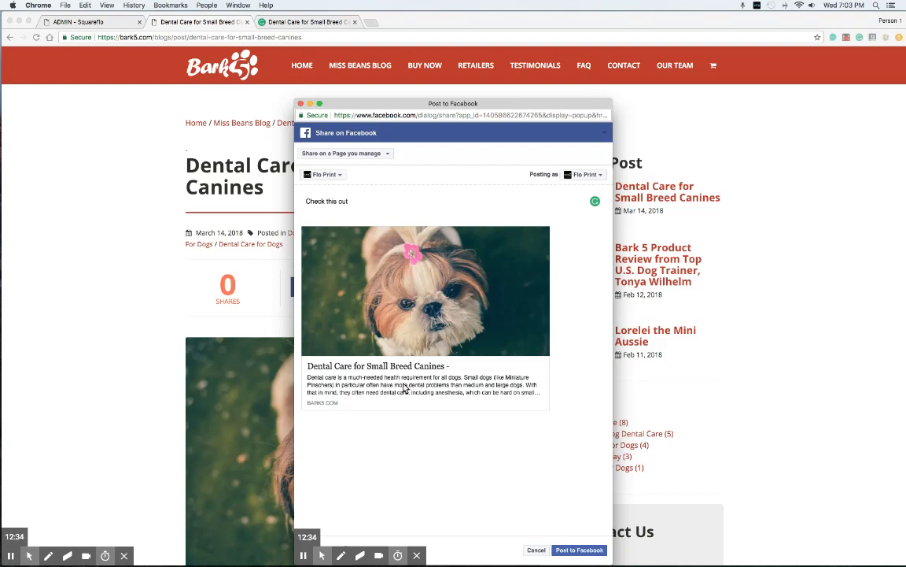
{"action": "left_click", "coordinate": [301, 103]}
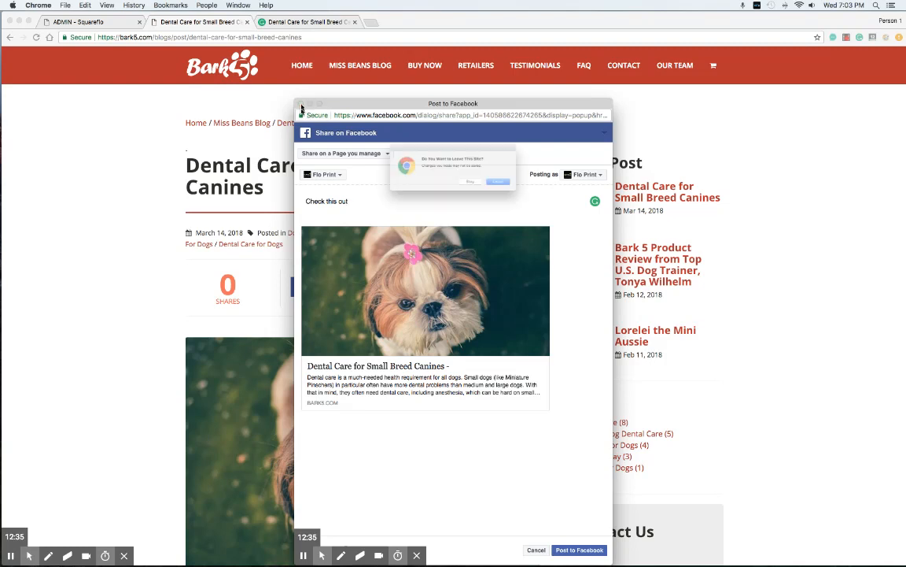
{"action": "left_click", "coordinate": [525, 191]}
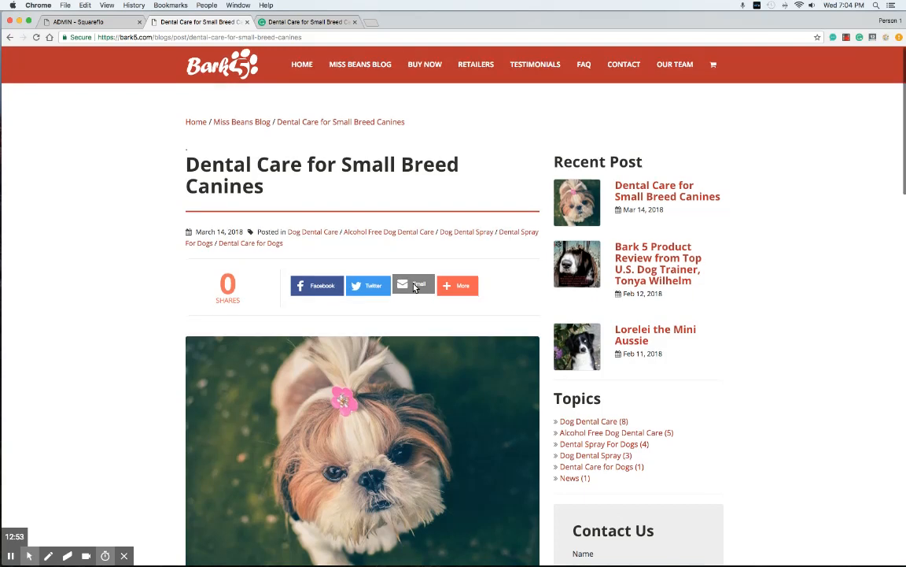
Step: Browse the complete list of additional sharing services for the post, and close the Share overlay
{"action": "mouse_move", "coordinate": [446, 298]}
{"action": "left_click", "coordinate": [455, 287]}
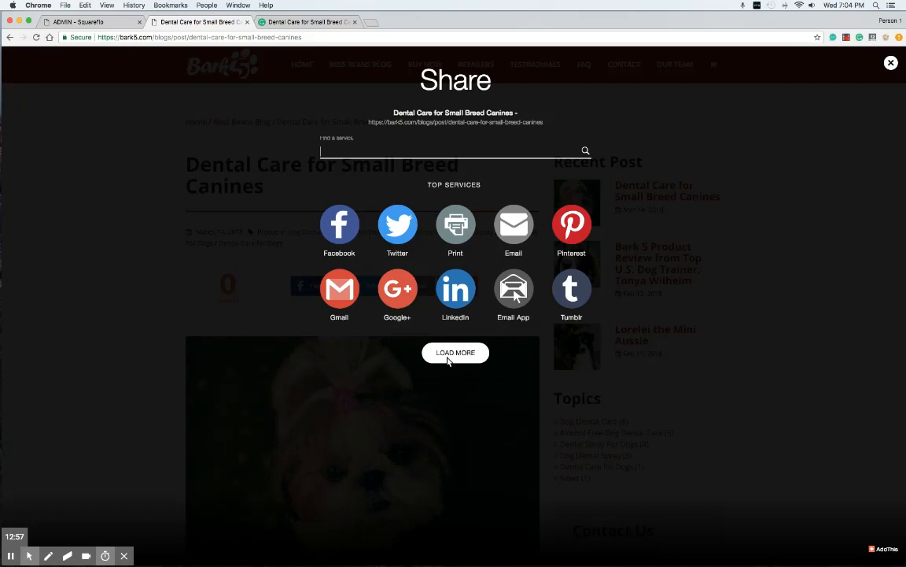
{"action": "left_click", "coordinate": [453, 355]}
{"action": "scroll", "coordinate": [469, 358], "scroll_direction": "down", "scroll_amount": 10}
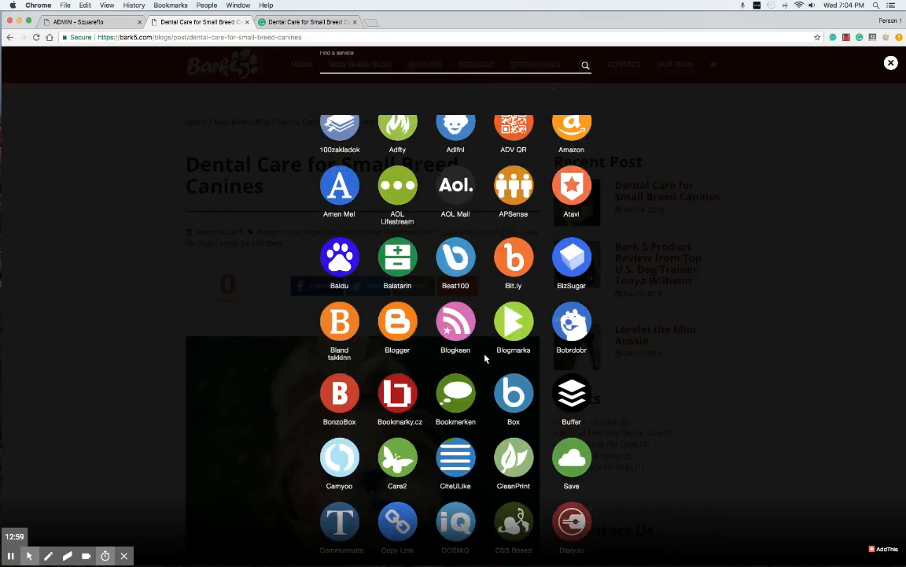
{"action": "scroll", "coordinate": [485, 358], "scroll_direction": "down", "scroll_amount": 10}
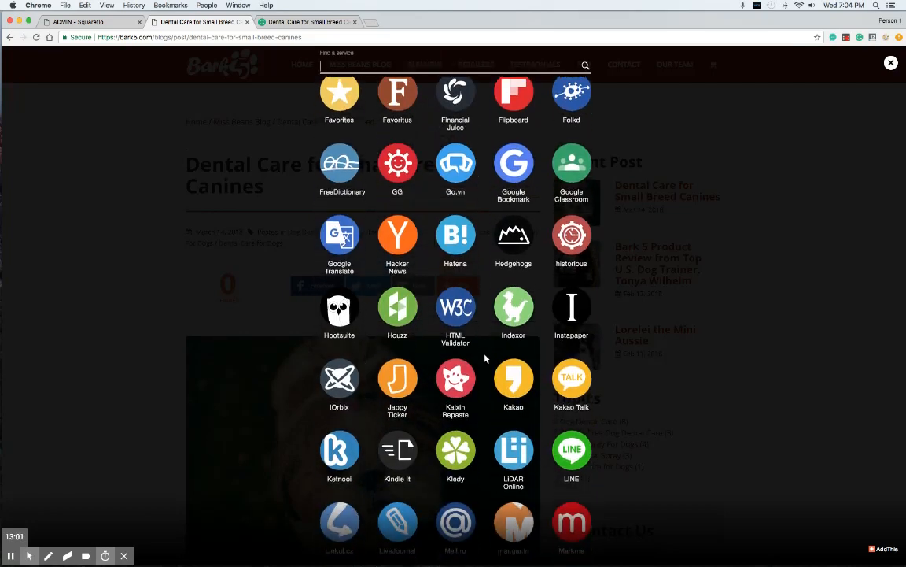
{"action": "left_click", "coordinate": [203, 287]}
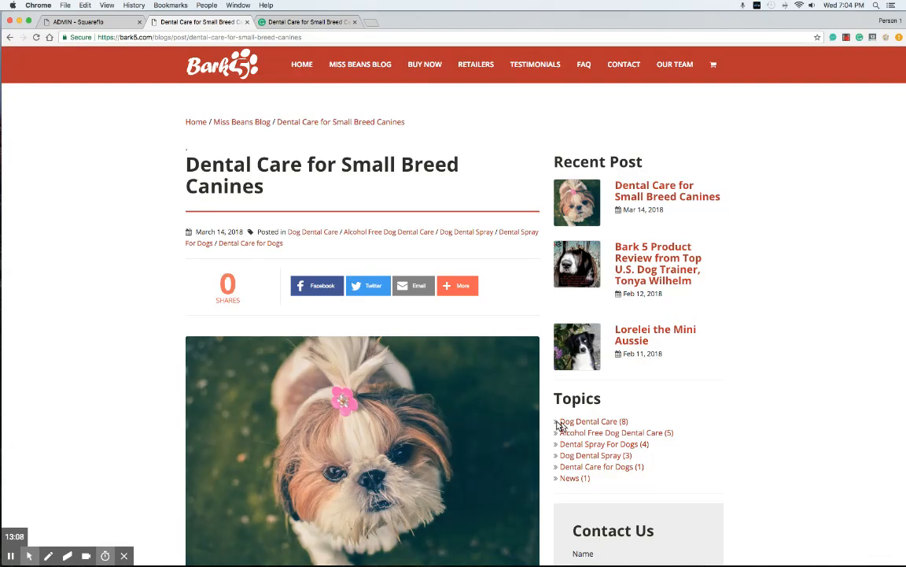
{"action": "scroll", "coordinate": [411, 426], "scroll_direction": "down", "scroll_amount": 10}
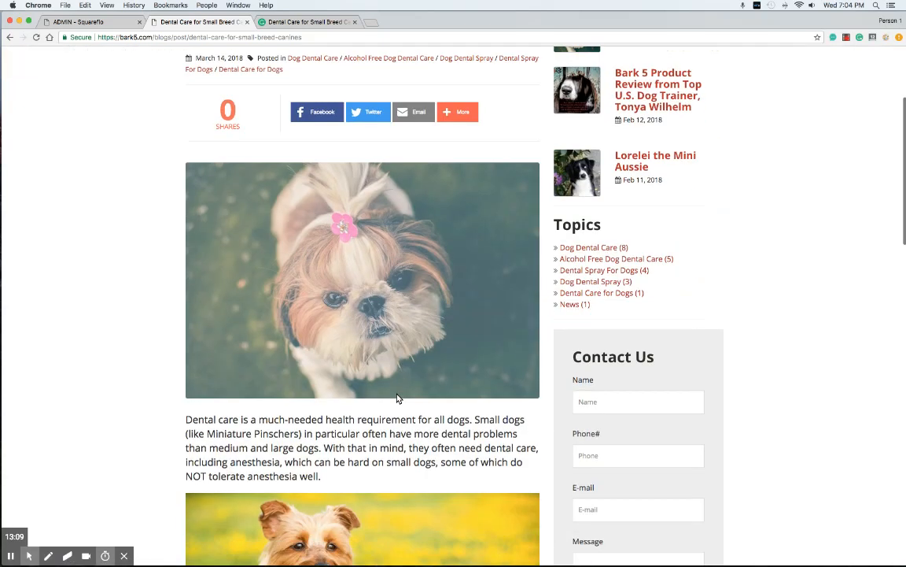
{"action": "scroll", "coordinate": [398, 399], "scroll_direction": "down", "scroll_amount": 3}
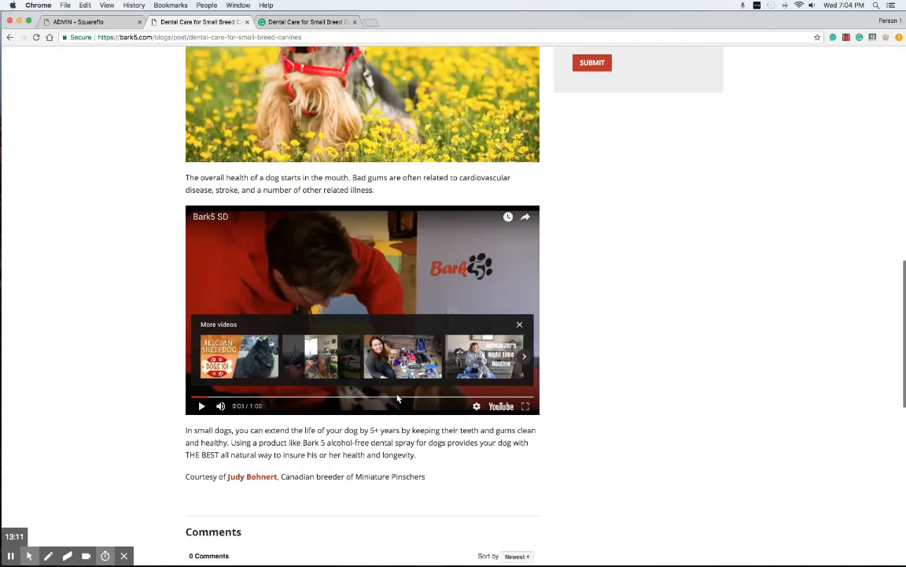
{"action": "scroll", "coordinate": [397, 399], "scroll_direction": "up", "scroll_amount": 12}
{"action": "scroll", "coordinate": [398, 398], "scroll_direction": "down", "scroll_amount": 1}
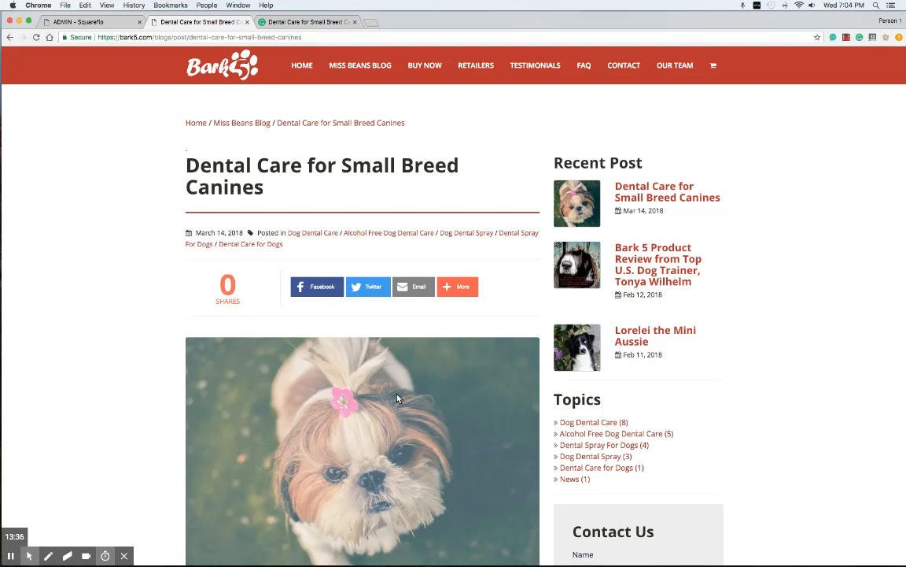
{"action": "left_click", "coordinate": [848, 37]}
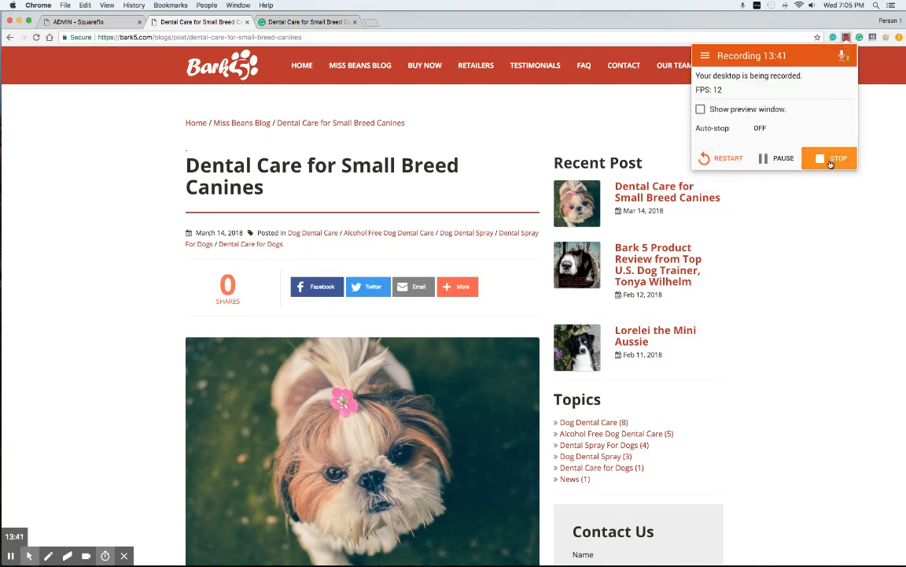